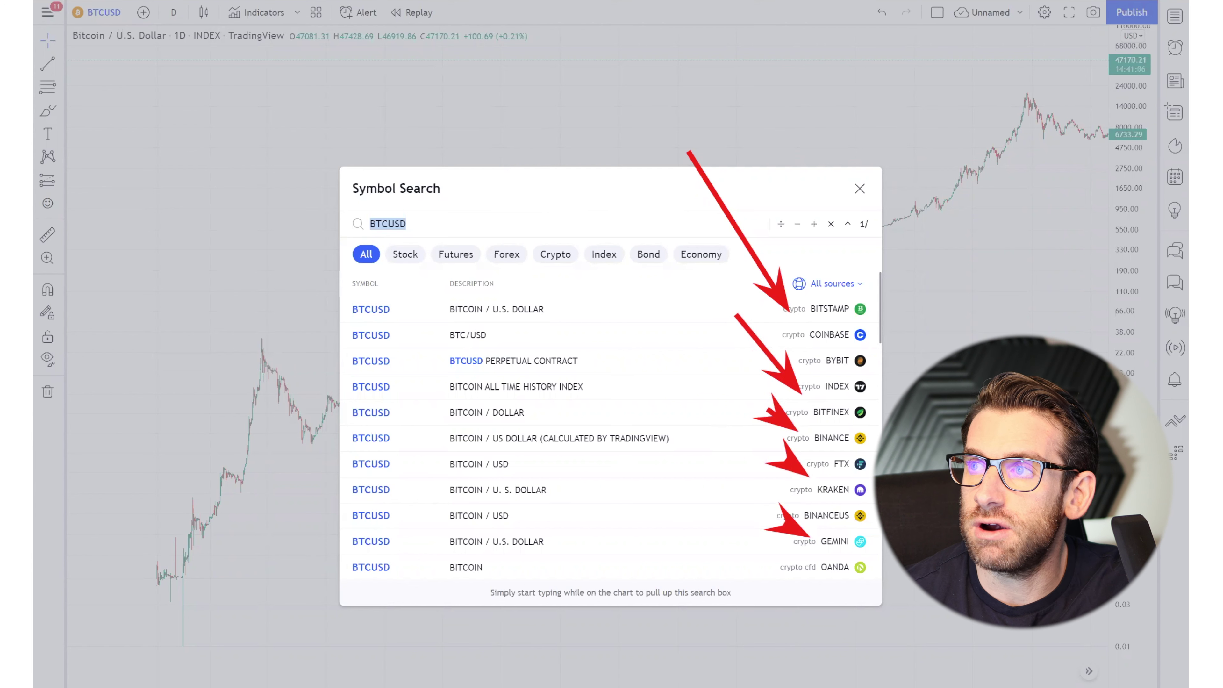
# - Clear the annotation arrows over the search results and close Symbol Search to return to the daily BTCUSD chart
pyautogui.moveTo(594, 253); pyautogui.dragTo(529, 372)
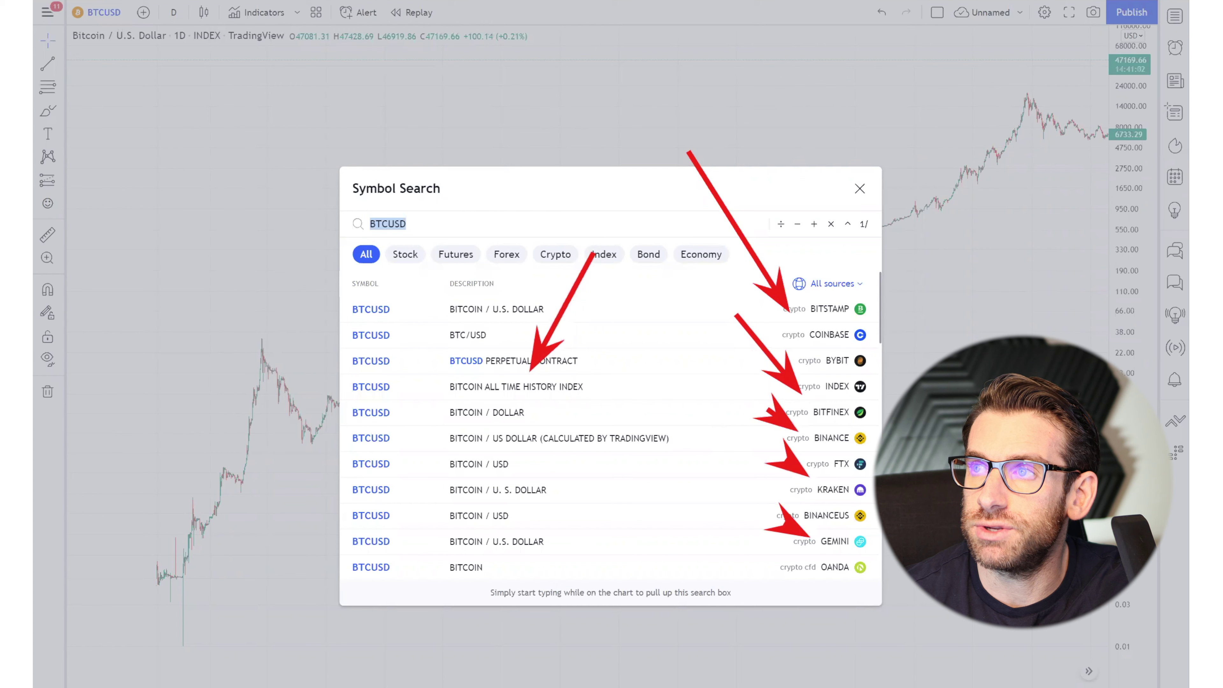
pyautogui.press('Escape')
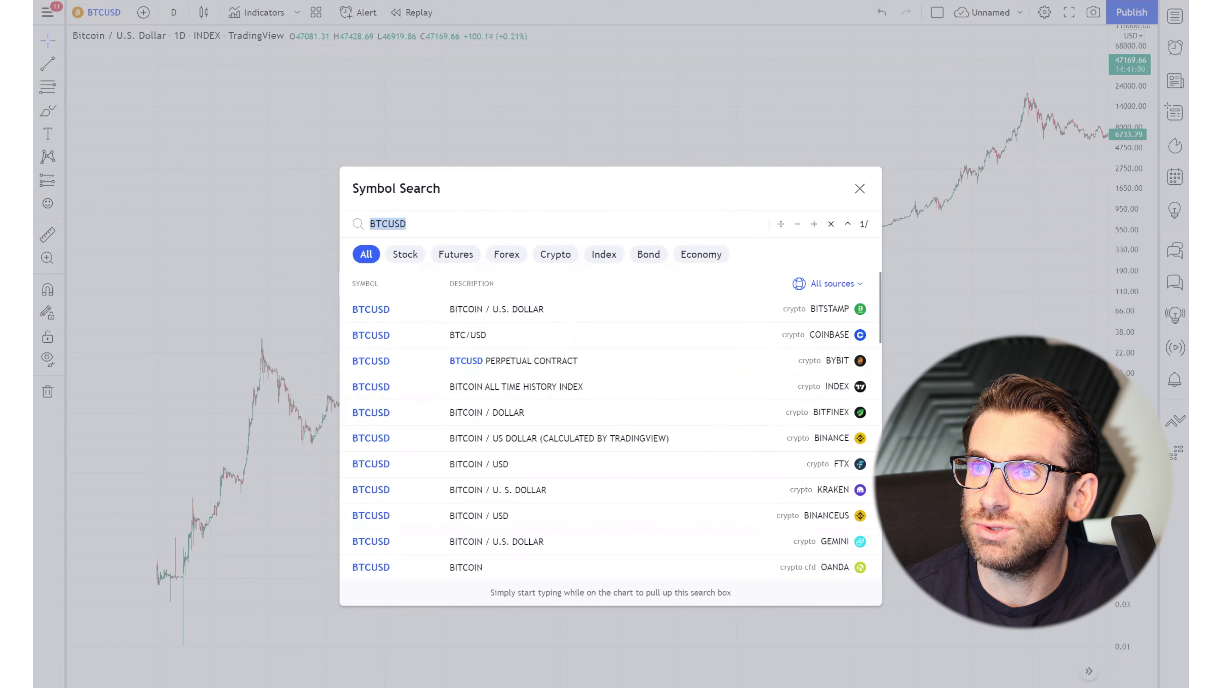
pyautogui.press('Escape')
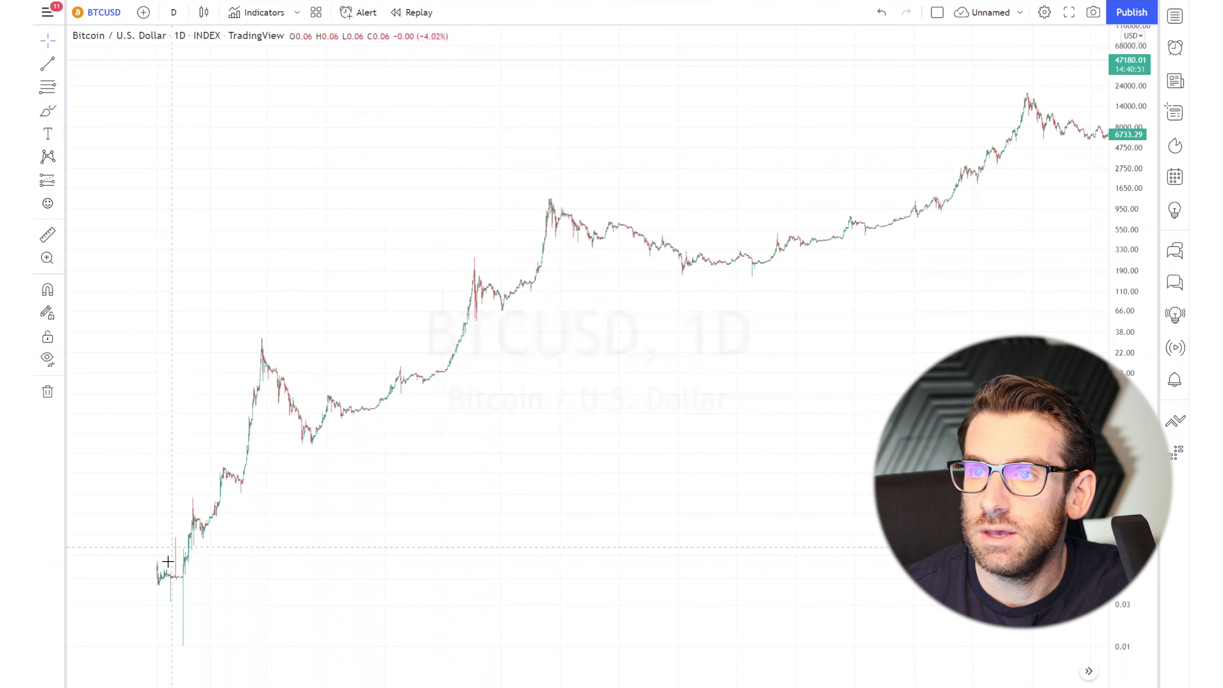
# - Switch BTCUSD to 1W candles, jump to the latest bars, and zoom out to the full history
pyautogui.click(174, 14)
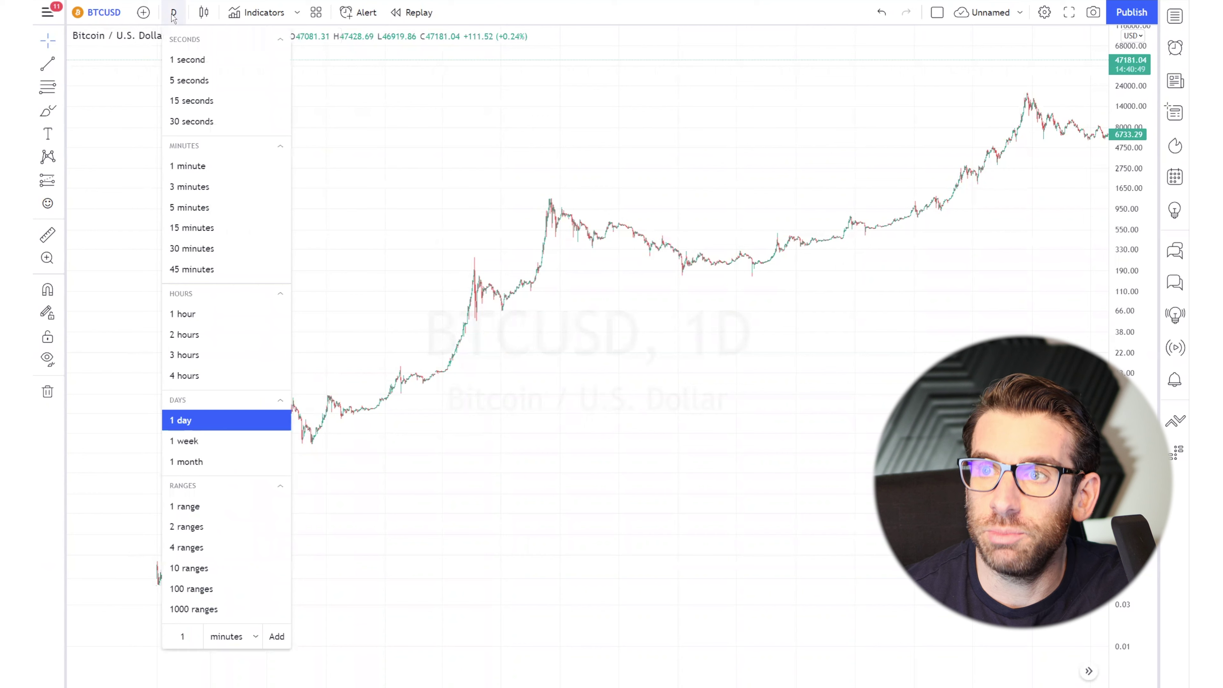
pyautogui.click(196, 441)
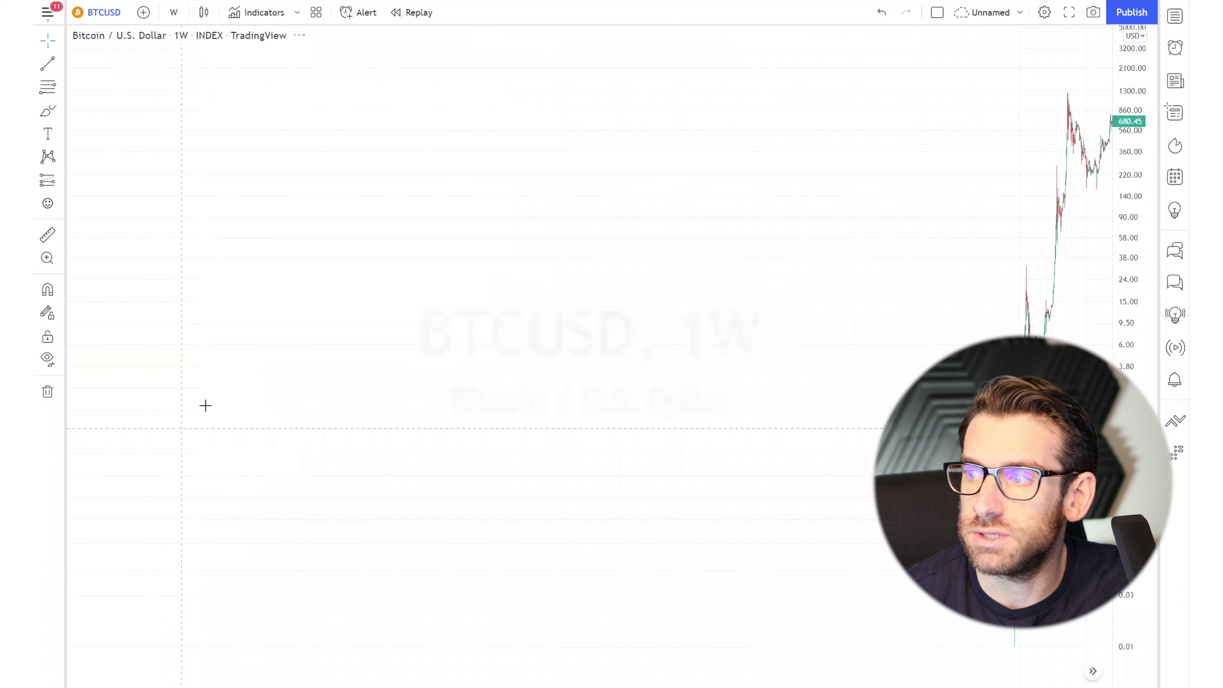
pyautogui.scroll(6, 556, 402)
pyautogui.scroll(3, 556, 402)
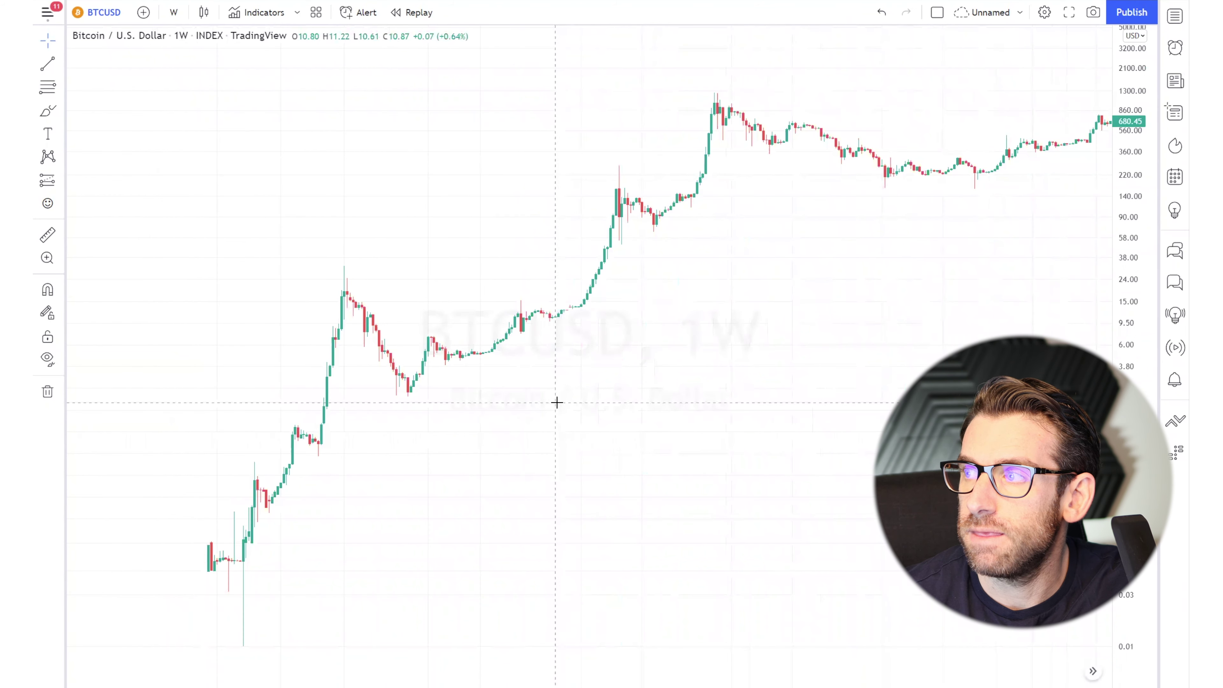
pyautogui.click(1092, 671)
pyautogui.scroll(-5, 625, 614)
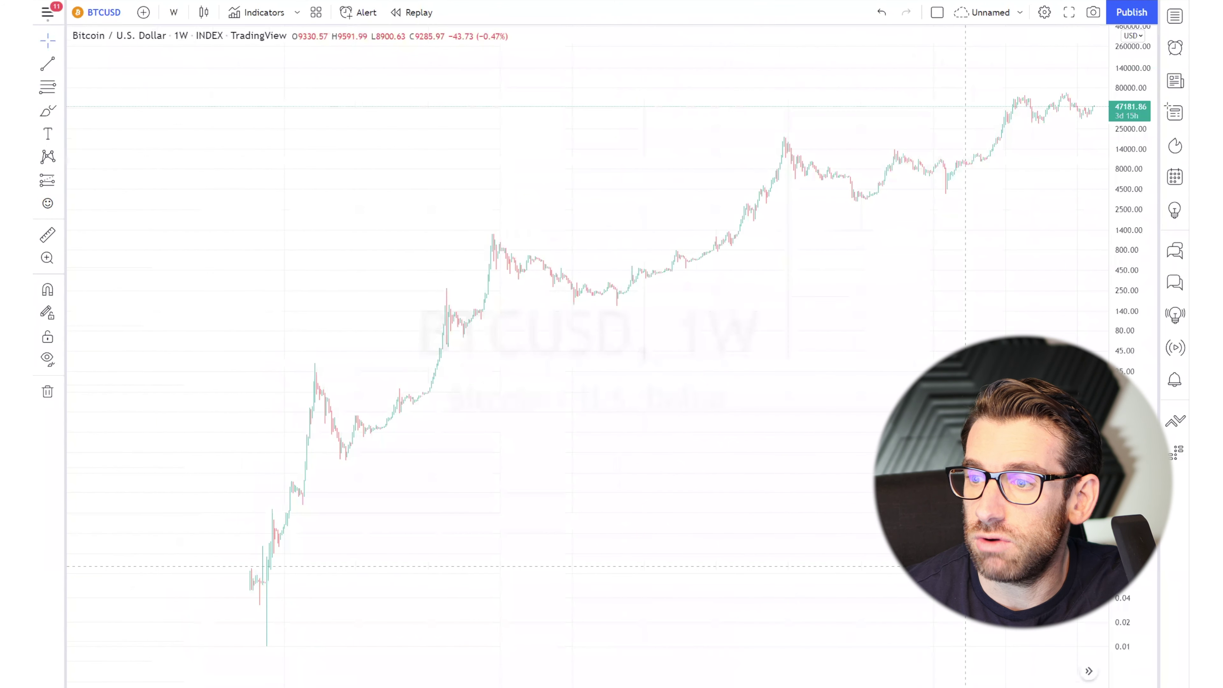
pyautogui.scroll(1, 625, 614)
pyautogui.scroll(-1, 459, 628)
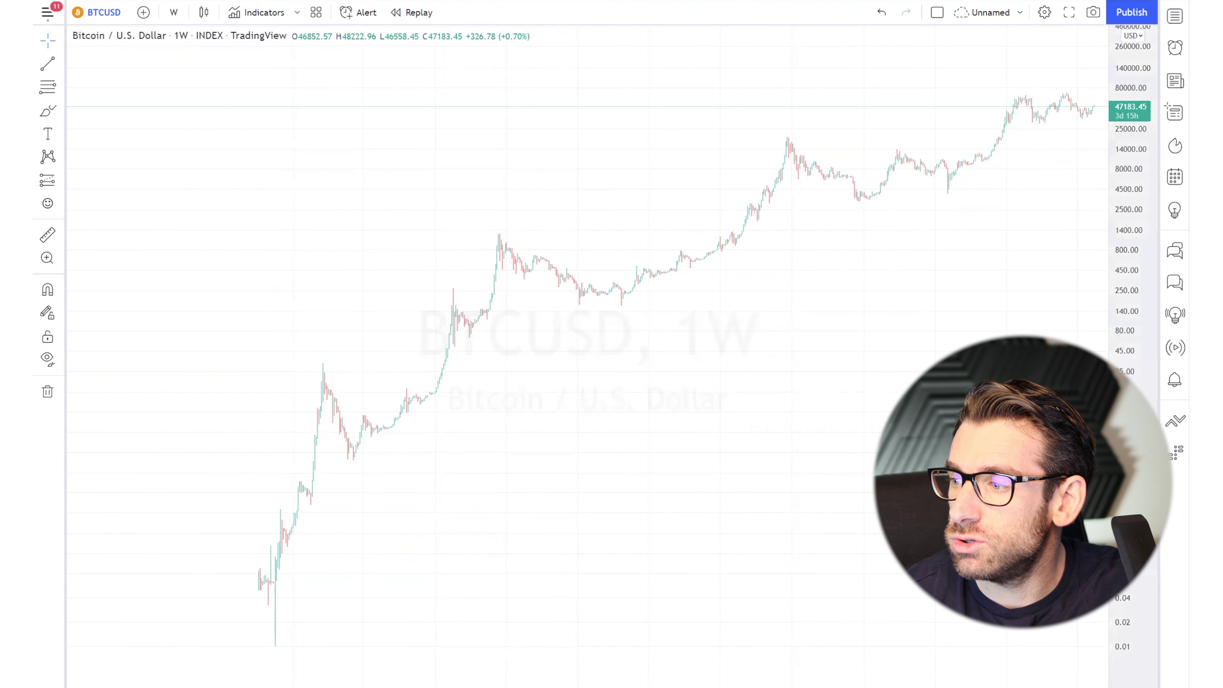
pyautogui.hotkey('alt', 'l')
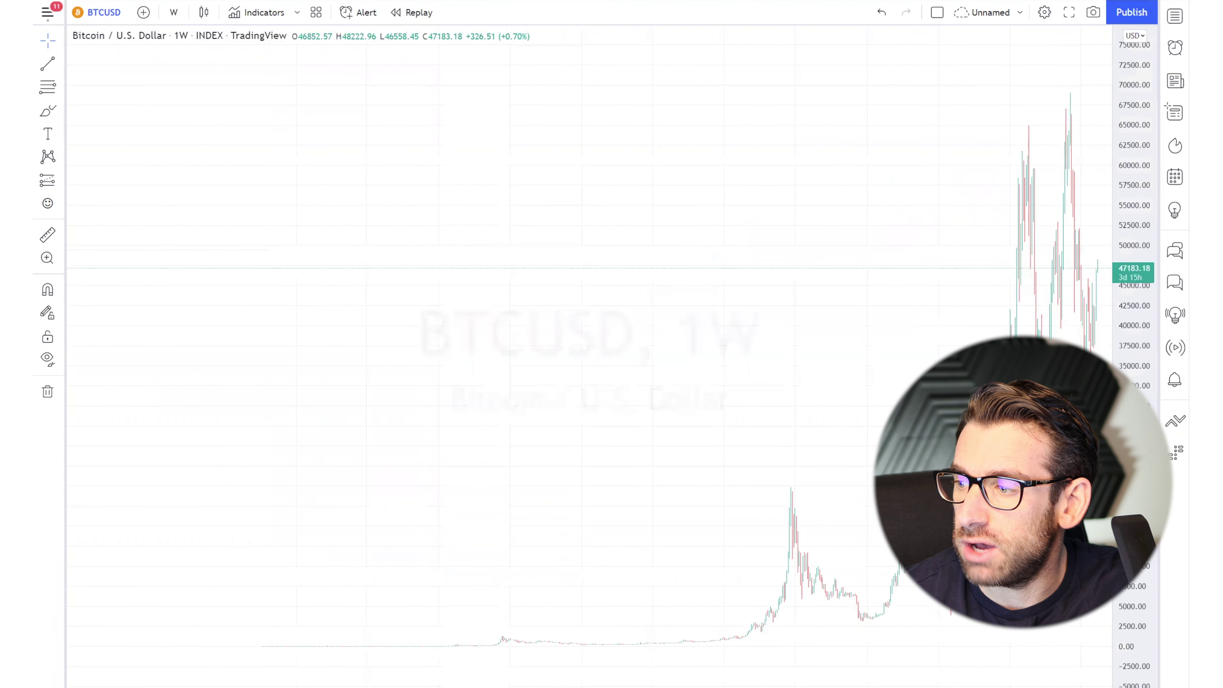
pyautogui.scroll(2, 620, 655)
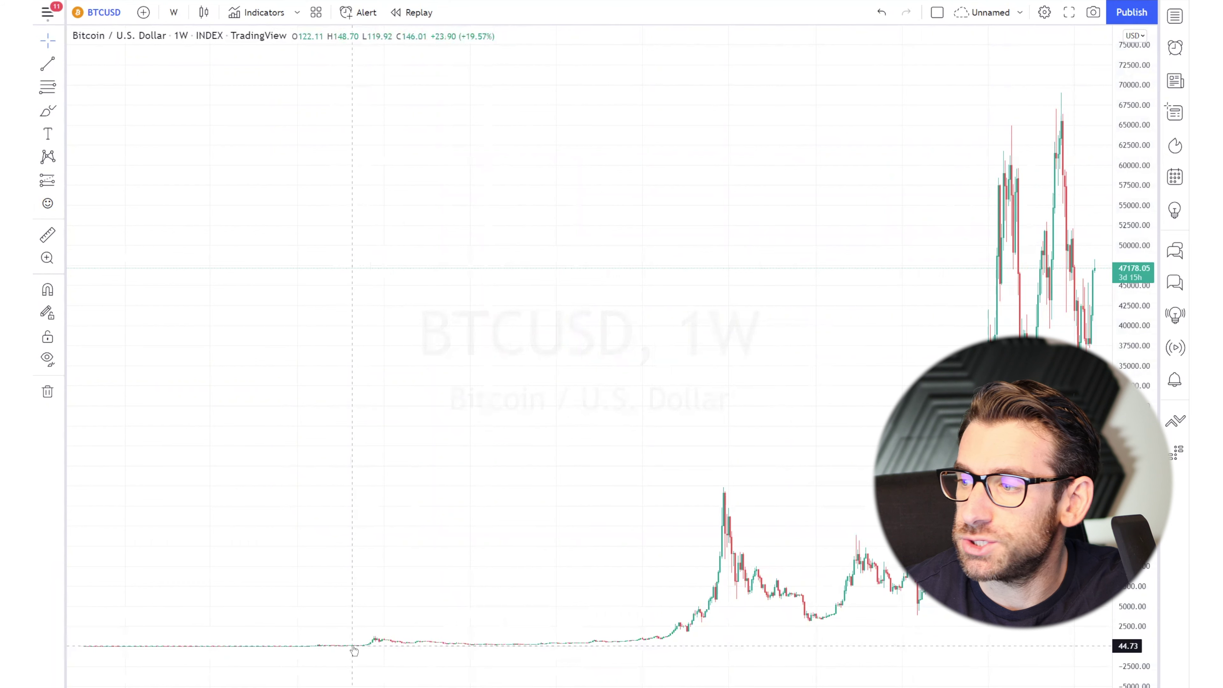
pyautogui.hotkey('alt', 'l')
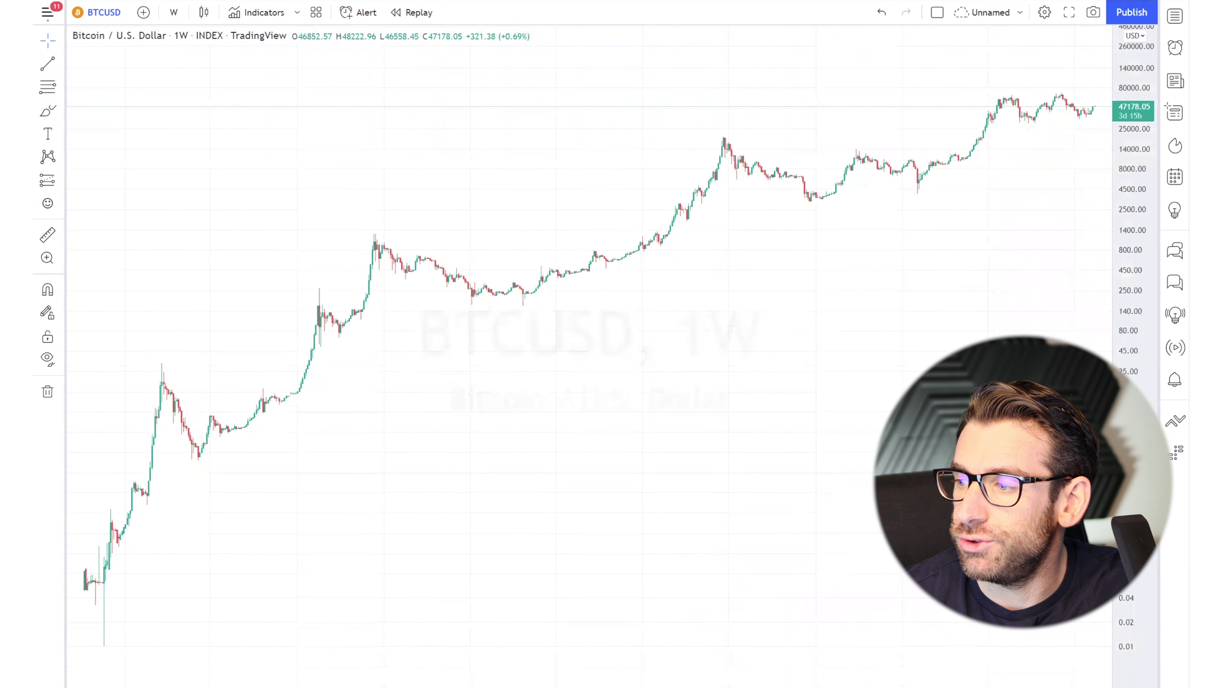
pyautogui.scroll(-2, 177, 585)
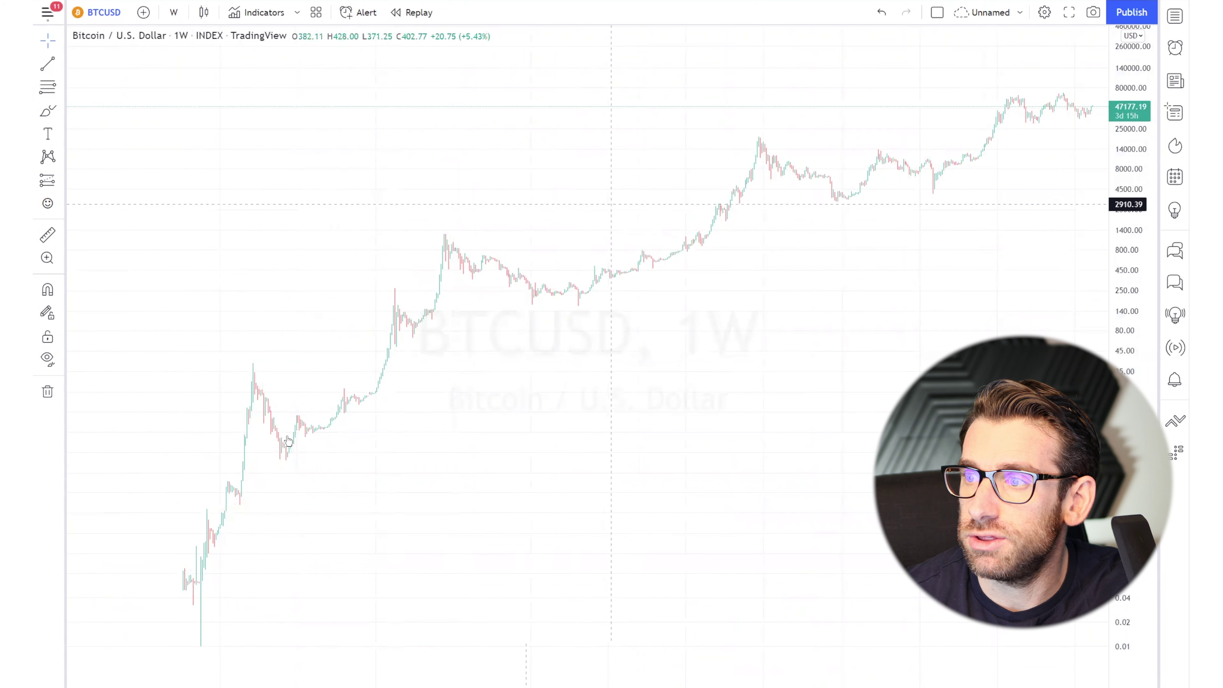
pyautogui.scroll(-1, 906, 212)
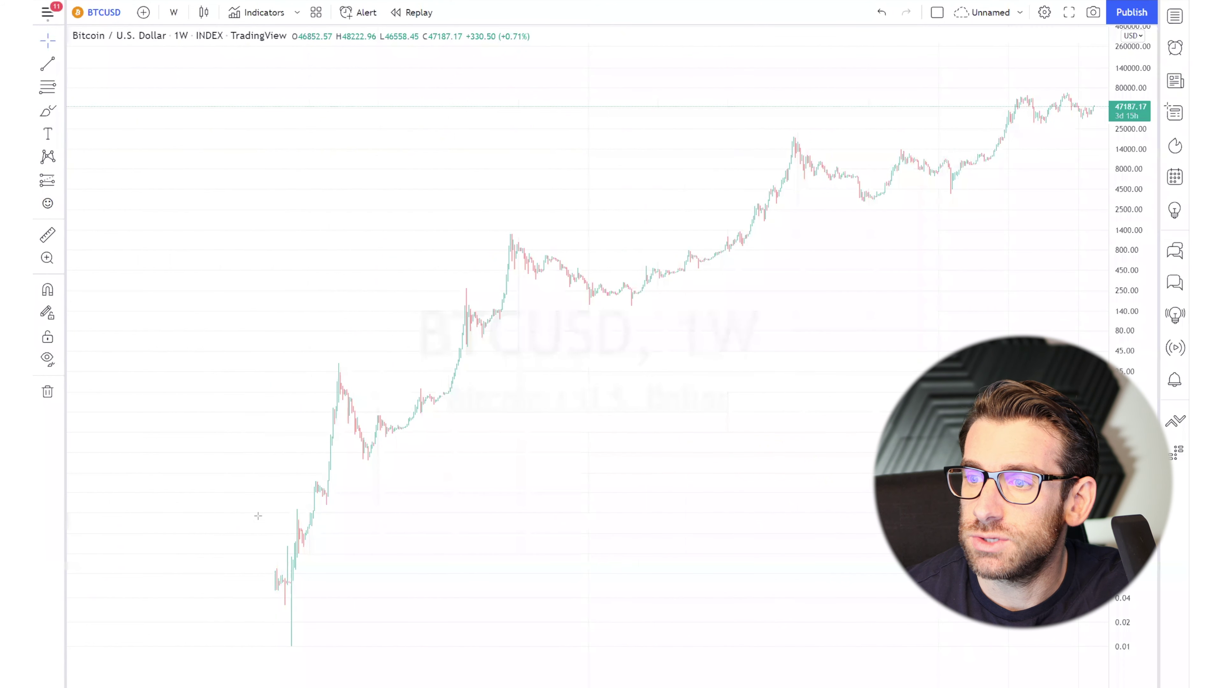
# - Box the four rallies in red and three sideways ranges in black, and add an arrow at the earliest bars
pyautogui.moveTo(260, 600); pyautogui.dragTo(342, 341)
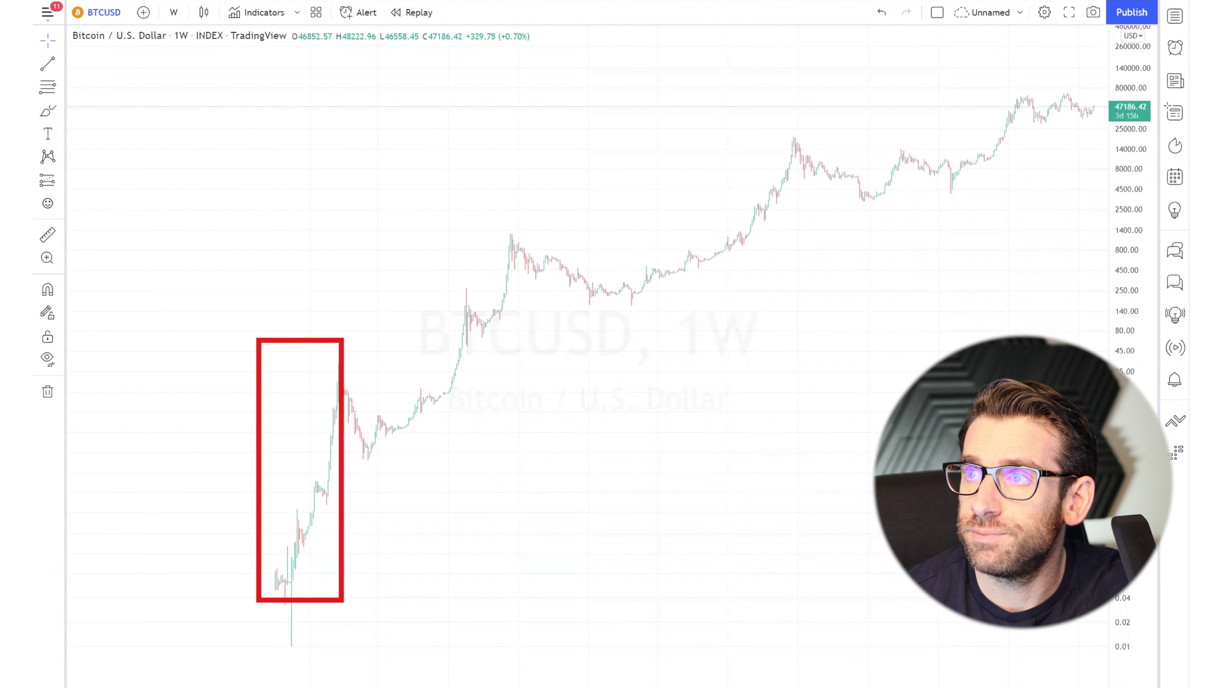
pyautogui.moveTo(482, 463); pyautogui.dragTo(343, 378)
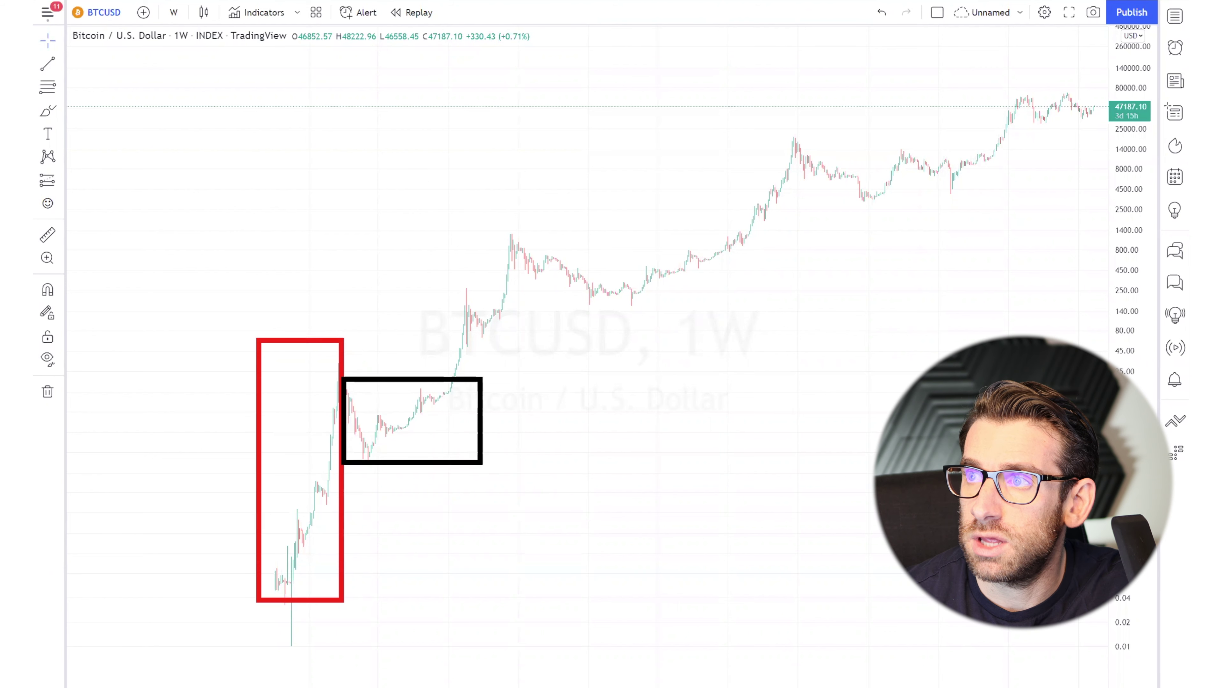
pyautogui.moveTo(445, 369); pyautogui.dragTo(735, 332)
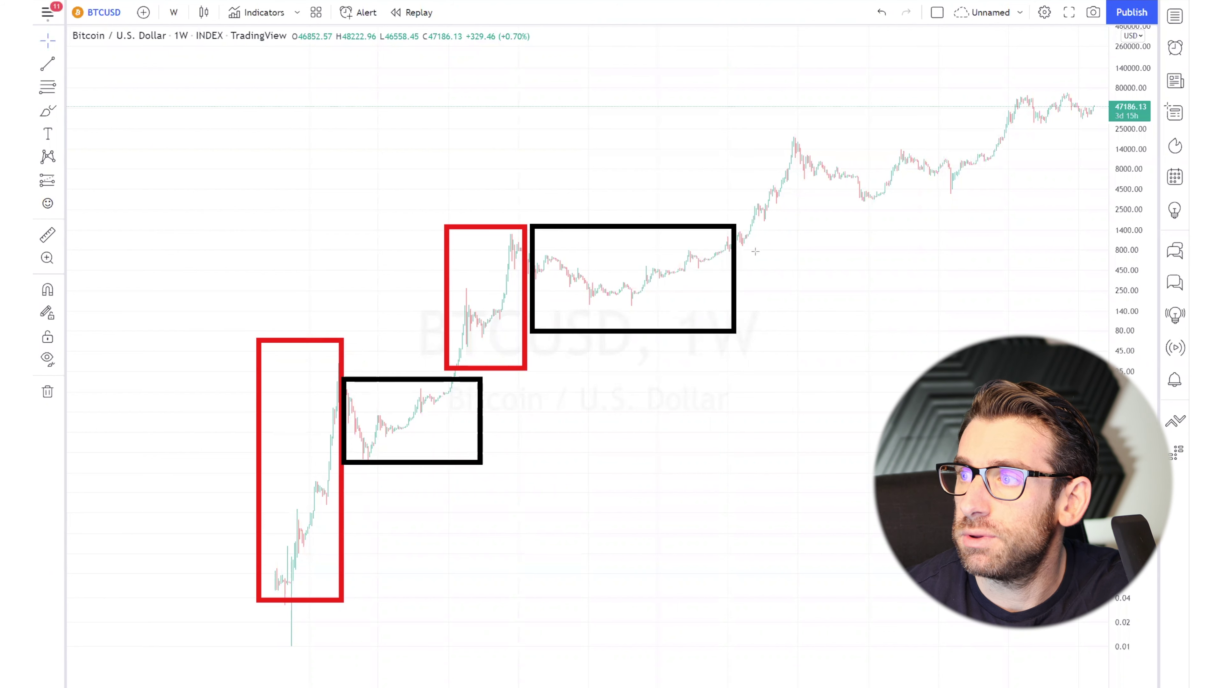
pyautogui.moveTo(740, 250); pyautogui.dragTo(802, 124)
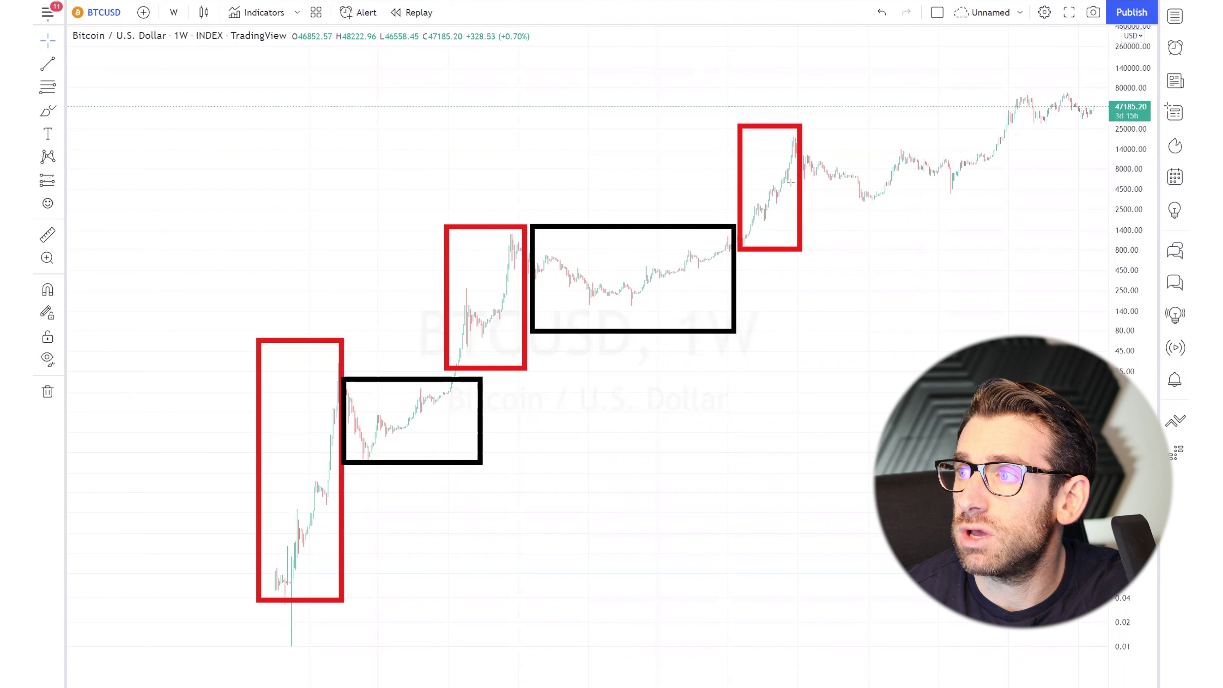
pyautogui.moveTo(814, 212)
pyautogui.mouseDown()
pyautogui.moveTo(943, 127)
pyautogui.moveTo(992, 129)
pyautogui.moveTo(992, 148)
pyautogui.mouseUp()
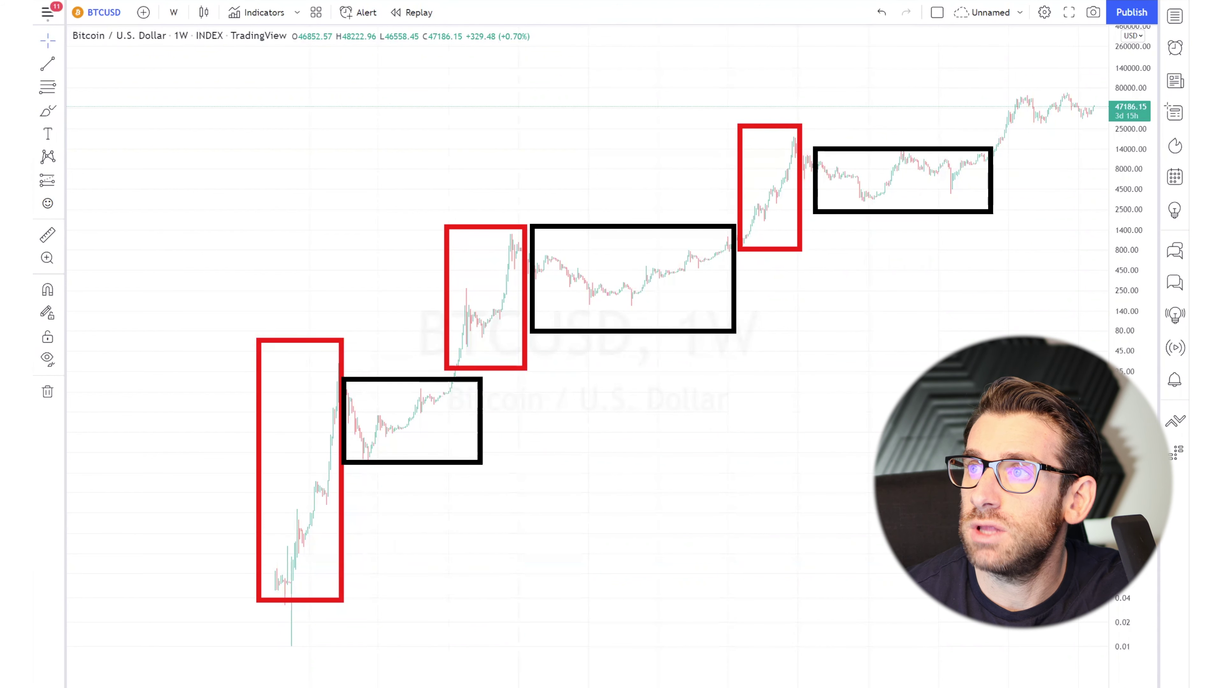
pyautogui.moveTo(982, 91); pyautogui.dragTo(1023, 146)
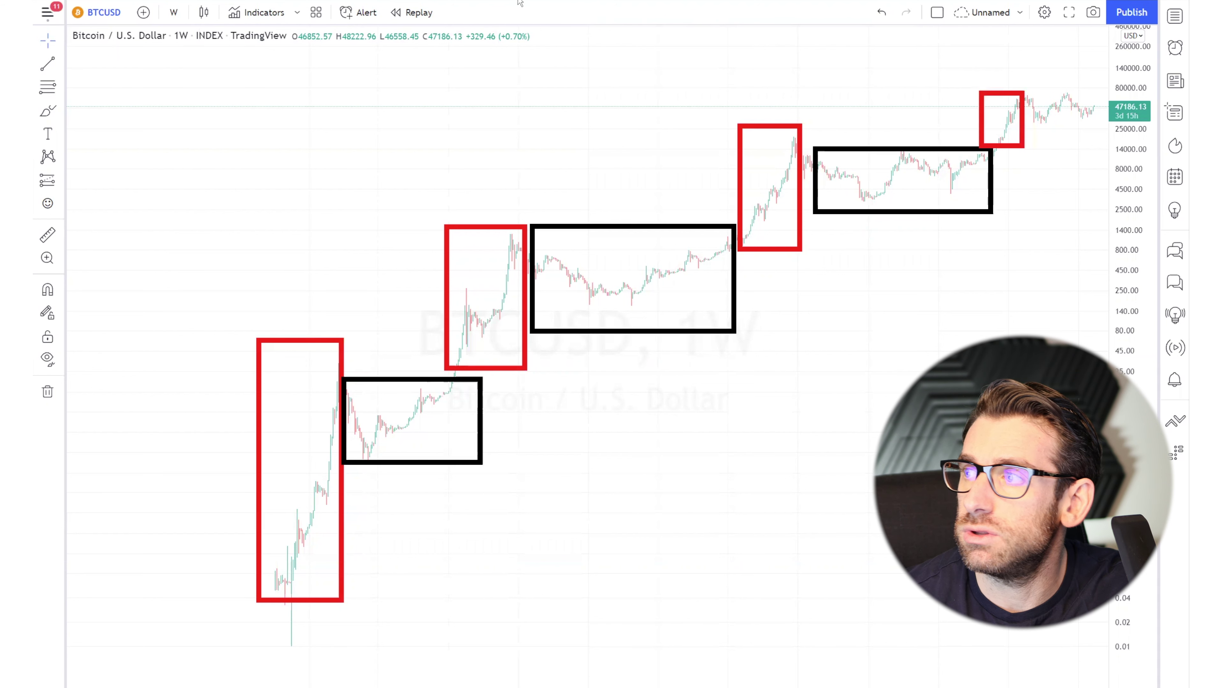
pyautogui.moveTo(1026, 127); pyautogui.dragTo(1104, 92)
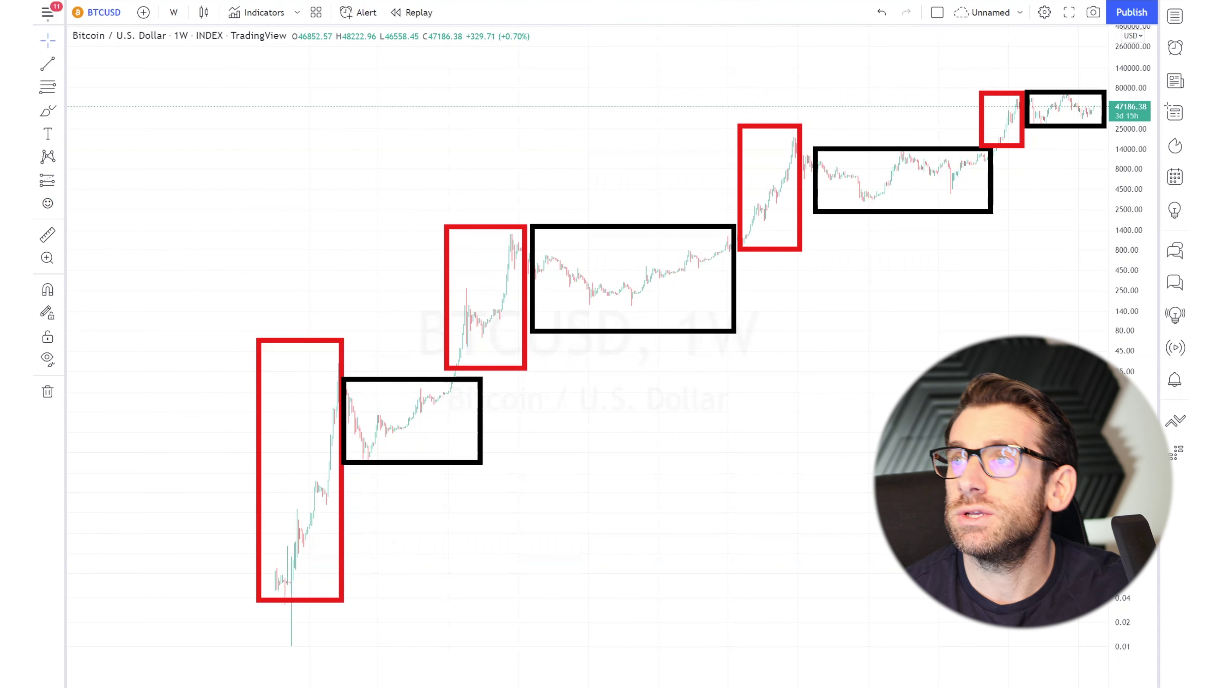
pyautogui.moveTo(55, 616); pyautogui.dragTo(241, 577)
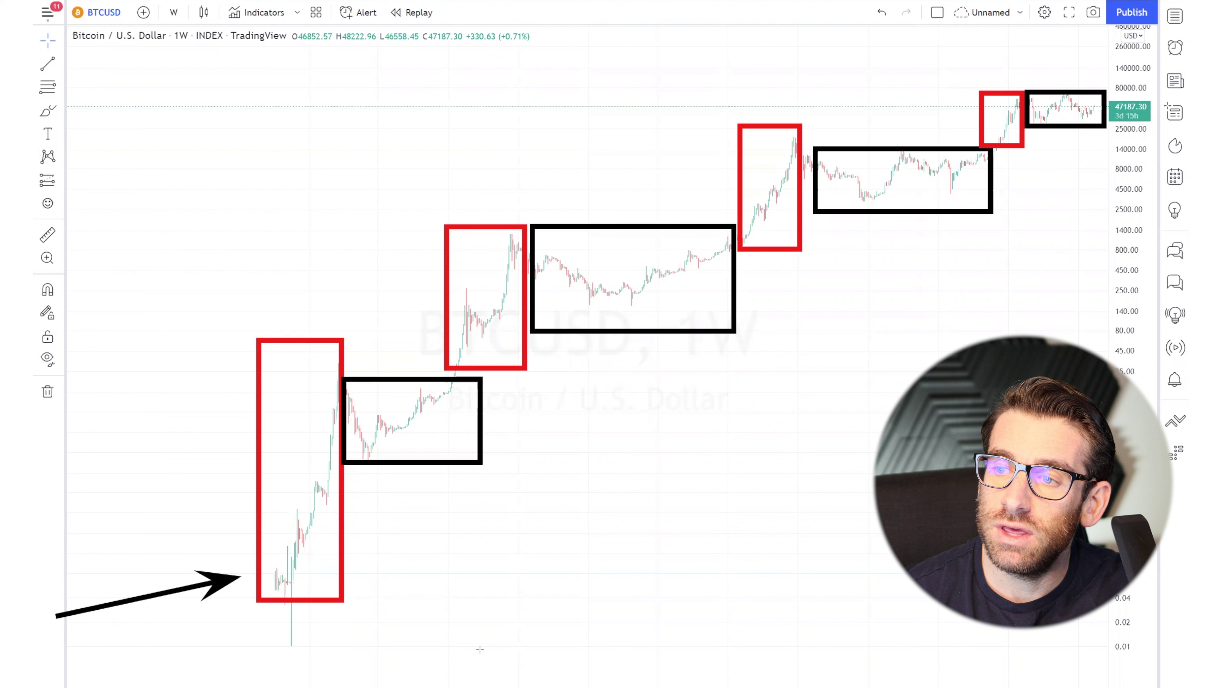
# - Mark the consolidation boxes with an arrow and zigzags tracing the sideways swings, then clear all markings
pyautogui.moveTo(473, 642)
pyautogui.mouseDown()
pyautogui.moveTo(457, 621)
pyautogui.moveTo(431, 482)
pyautogui.mouseUp()
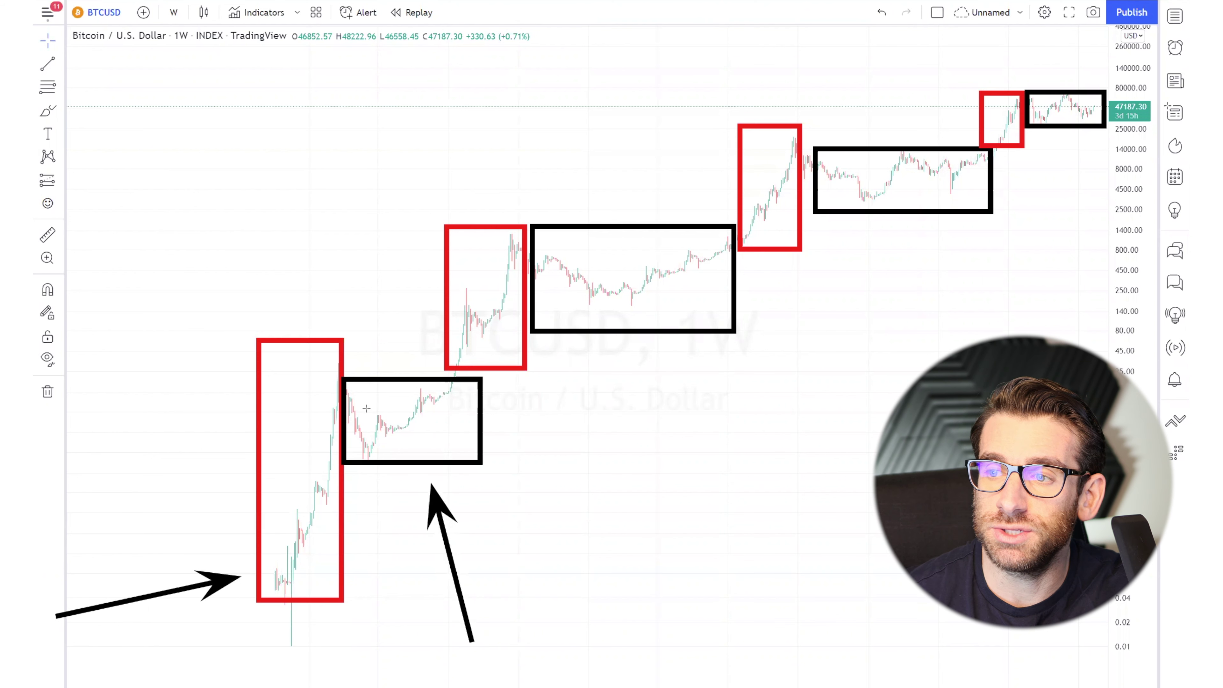
pyautogui.moveTo(375, 398)
pyautogui.mouseDown()
pyautogui.moveTo(362, 427)
pyautogui.moveTo(391, 479)
pyautogui.moveTo(405, 445)
pyautogui.mouseUp()
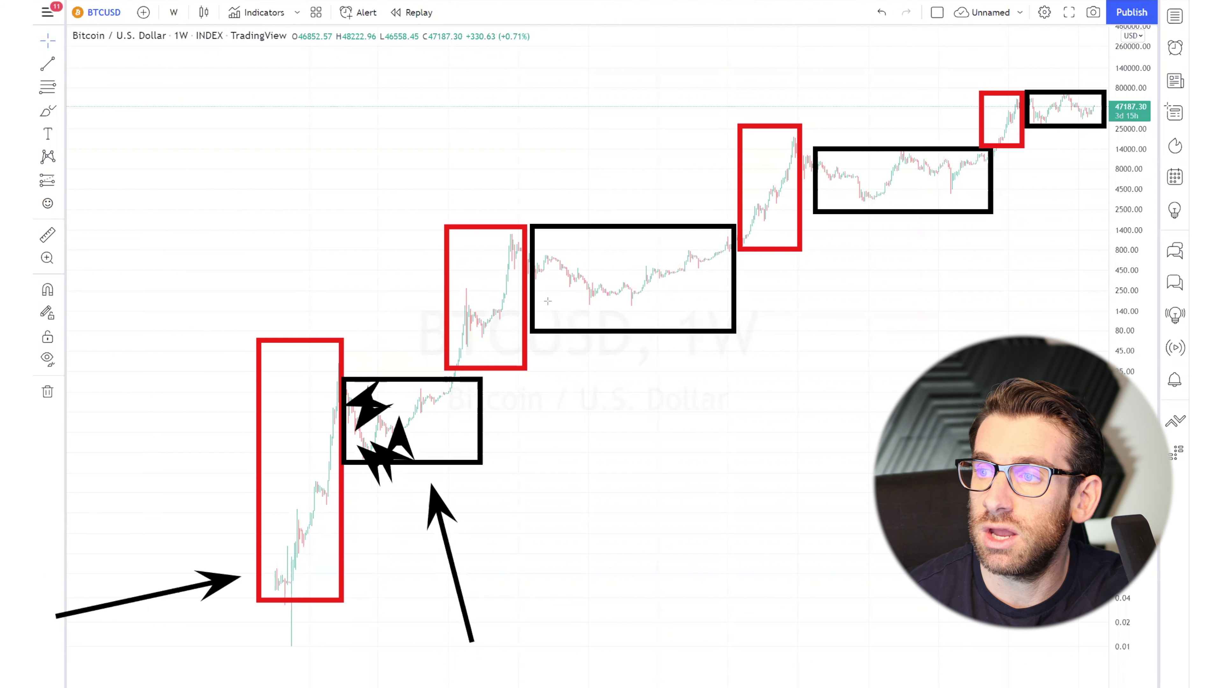
pyautogui.moveTo(530, 318)
pyautogui.mouseDown()
pyautogui.moveTo(551, 284)
pyautogui.moveTo(573, 326)
pyautogui.moveTo(619, 333)
pyautogui.moveTo(701, 278)
pyautogui.moveTo(737, 234)
pyautogui.moveTo(723, 251)
pyautogui.mouseUp()
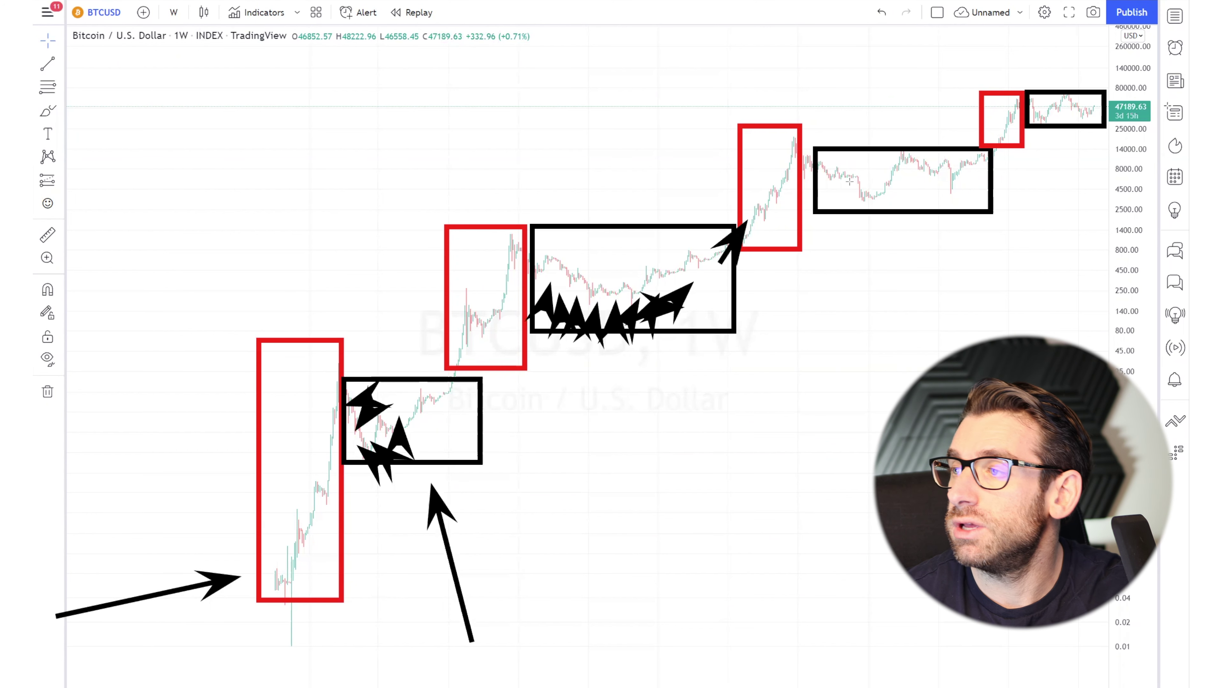
pyautogui.moveTo(840, 221)
pyautogui.mouseDown()
pyautogui.moveTo(891, 226)
pyautogui.moveTo(1055, 138)
pyautogui.mouseUp()
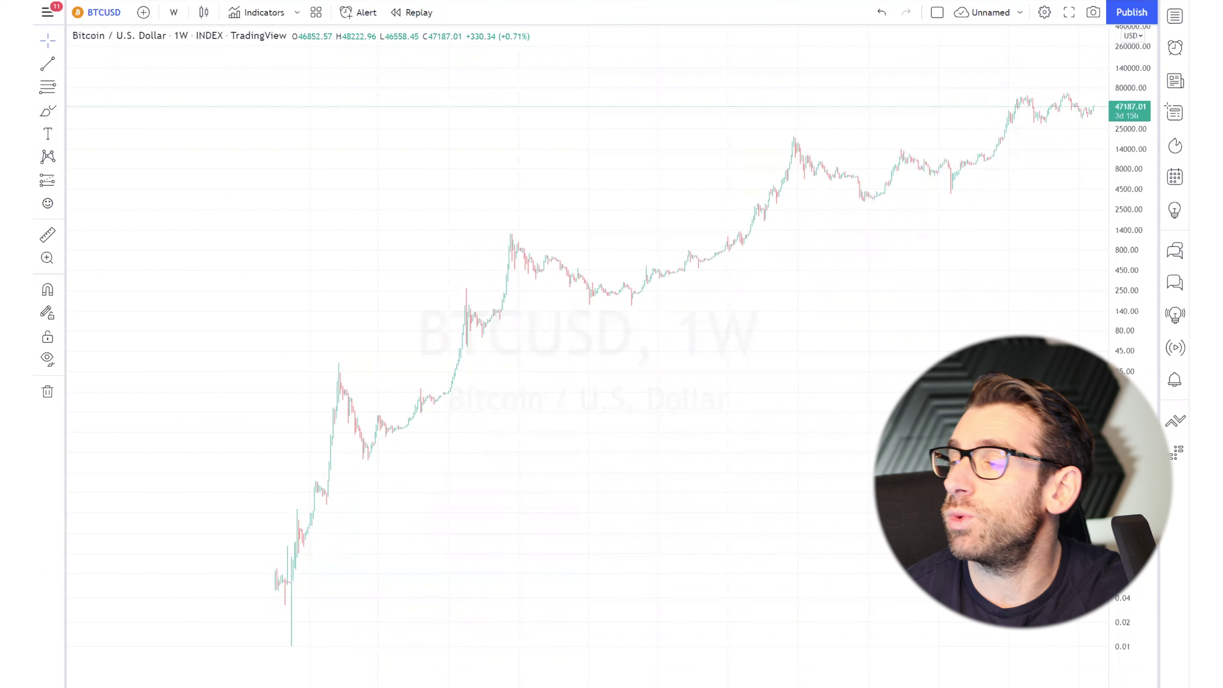
# - Open Indicators and search for 'jlines'
pyautogui.click(264, 13)
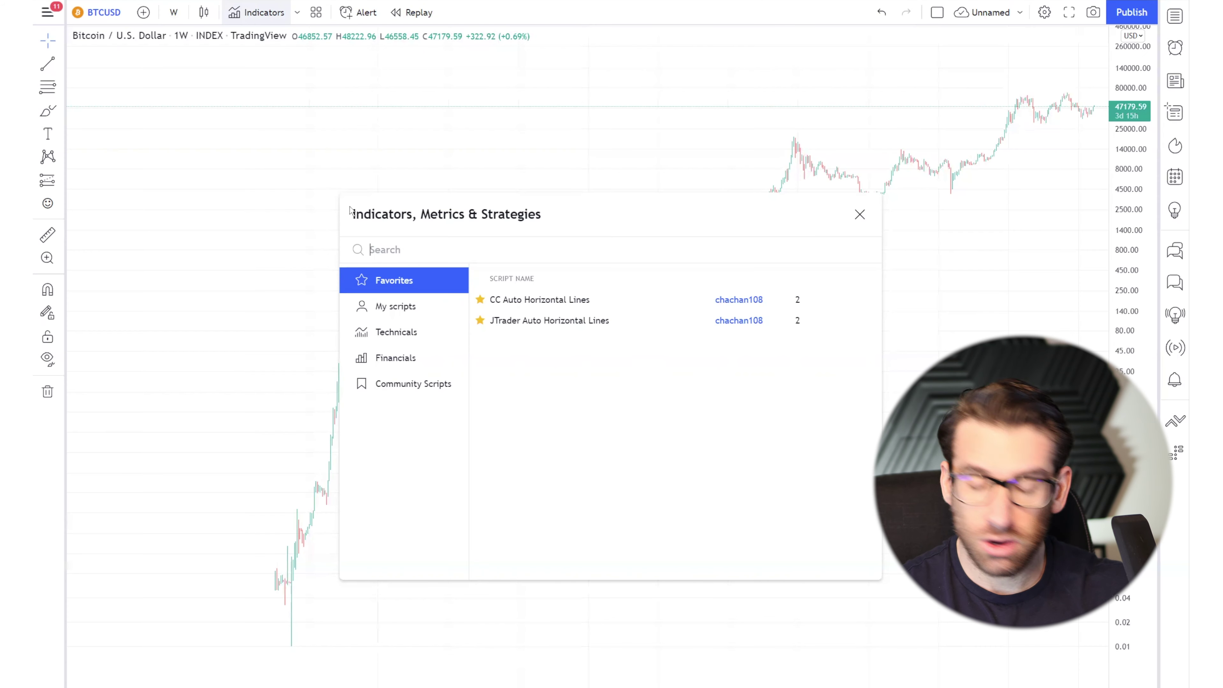
pyautogui.write('jlines')
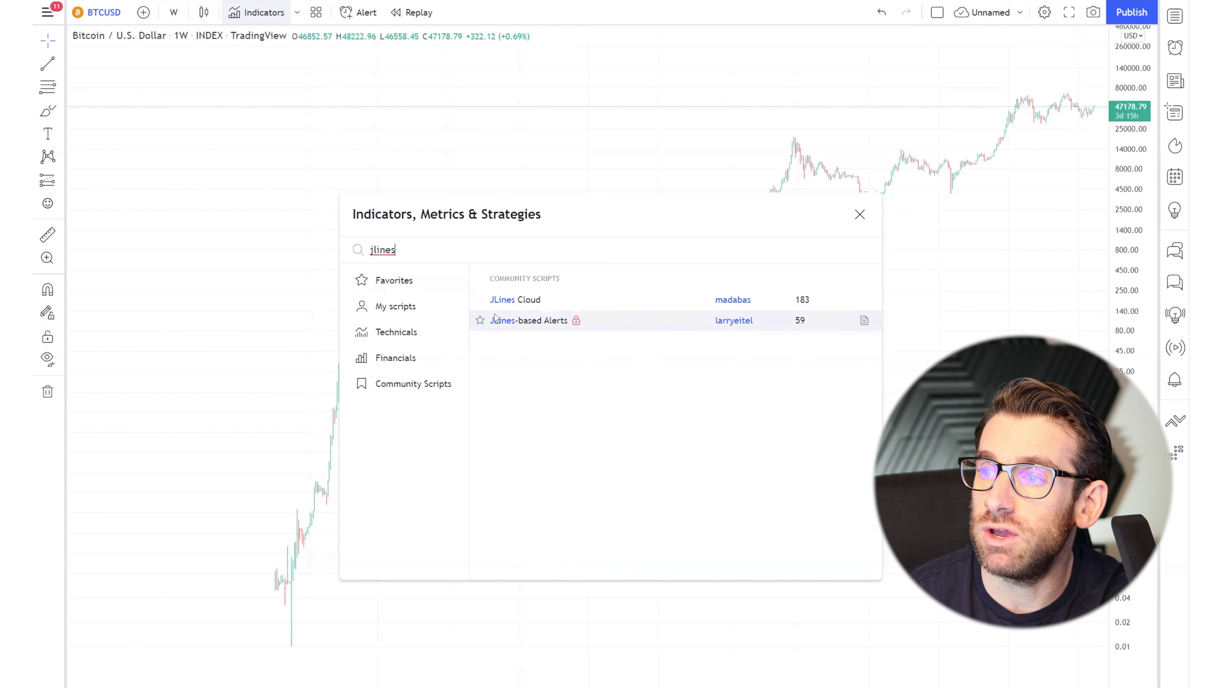
# - Add the JLines Cloud indicator (190/210, 1W) to the chart and open its settings
pyautogui.click(500, 303)
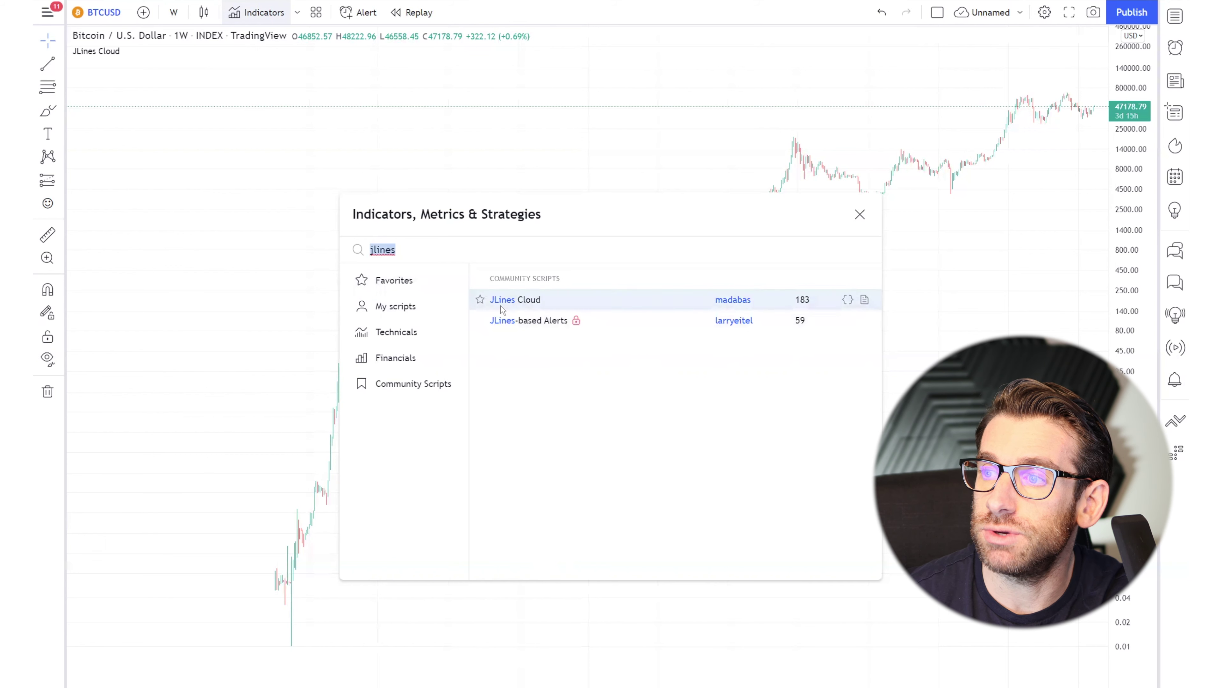
pyautogui.click(195, 172)
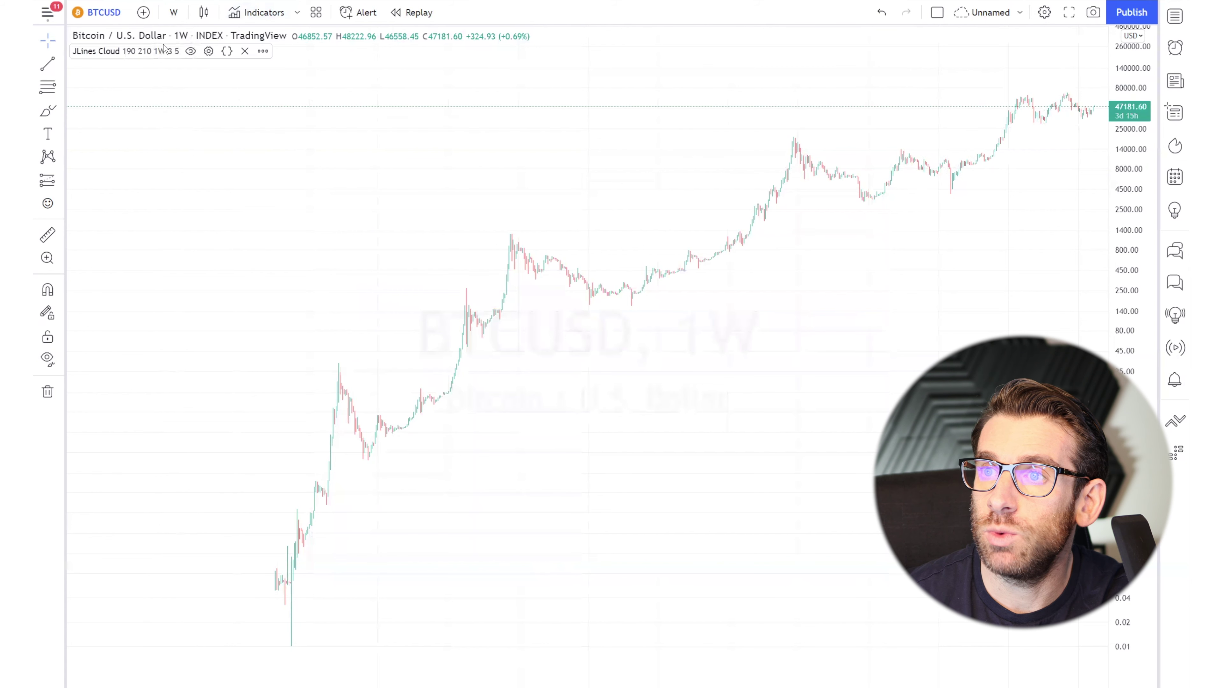
pyautogui.click(209, 51)
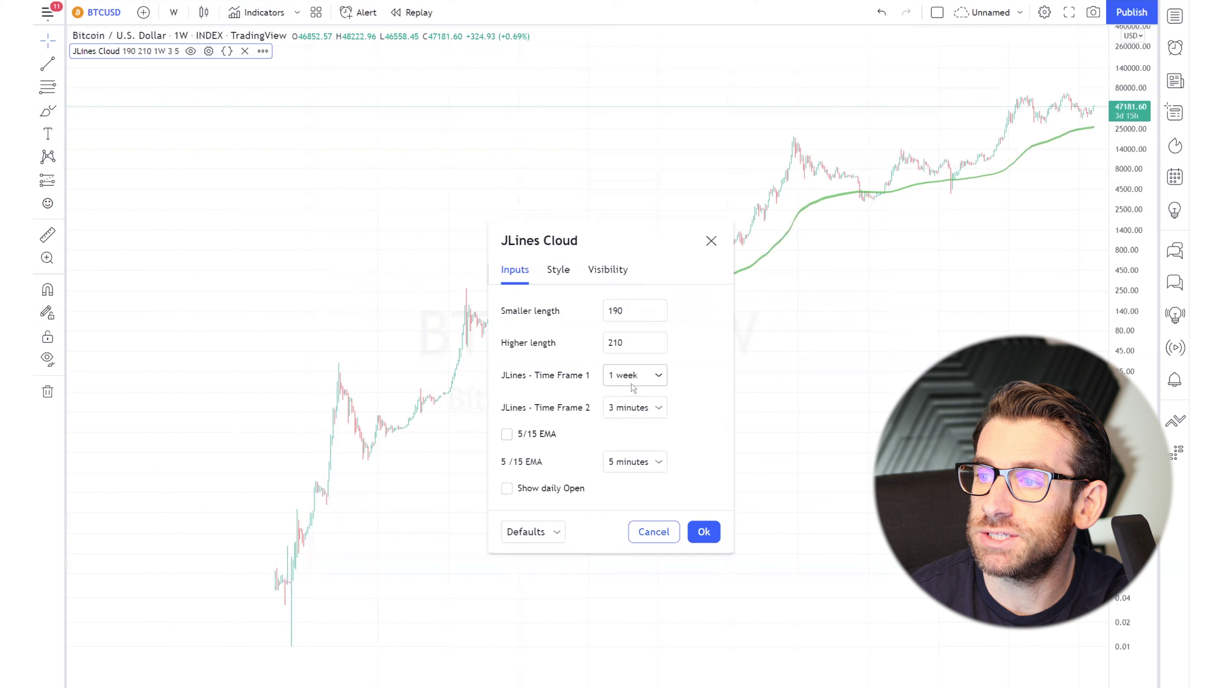
# - In JLines Cloud settings, turn on 5/15 EMA and turn off Background 2 and Lade Day Fade
pyautogui.click(637, 412)
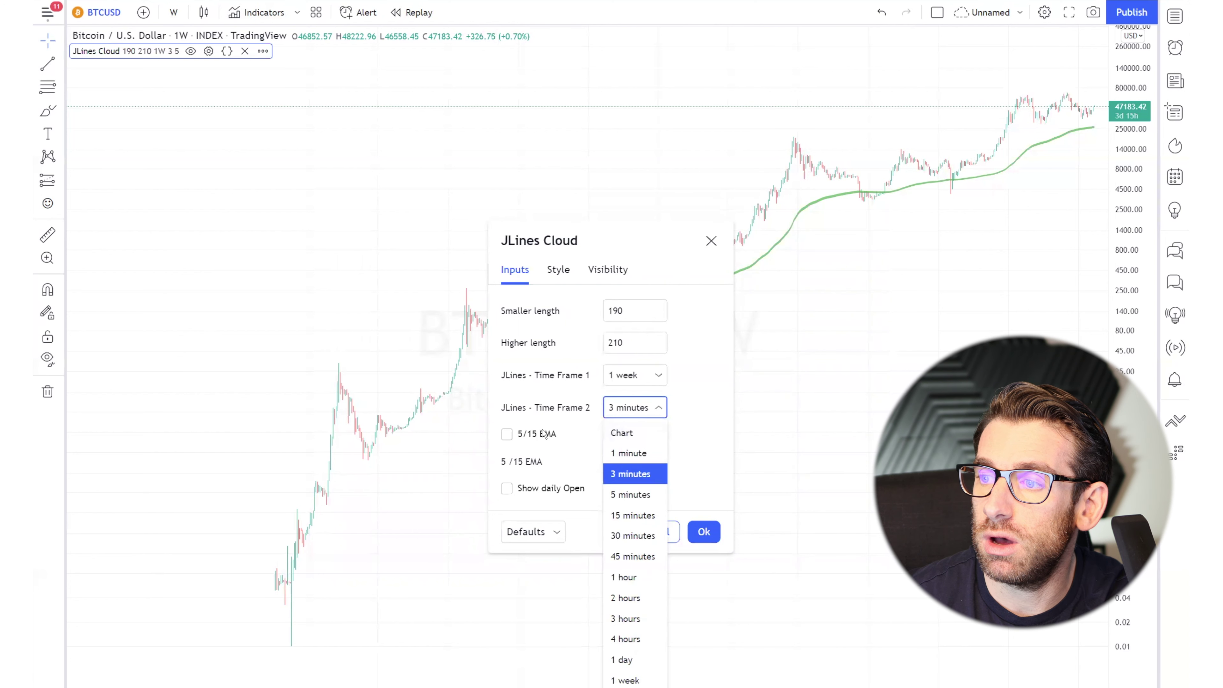
pyautogui.click(557, 434)
pyautogui.click(557, 434)
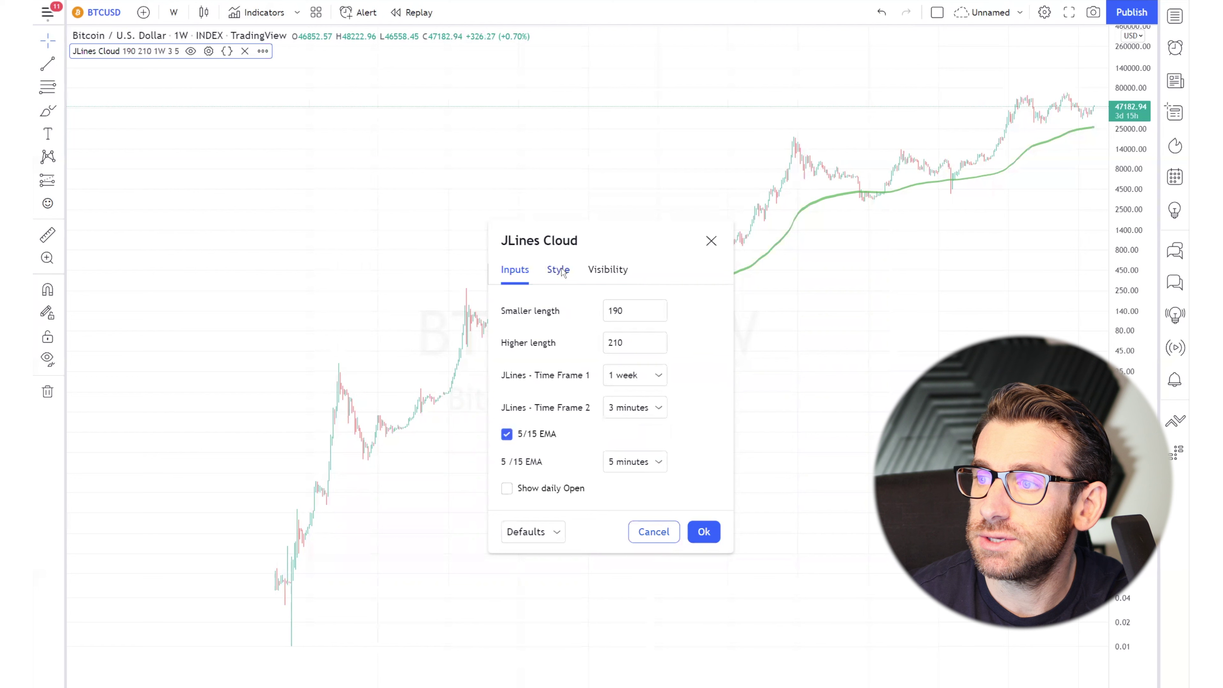
pyautogui.click(560, 271)
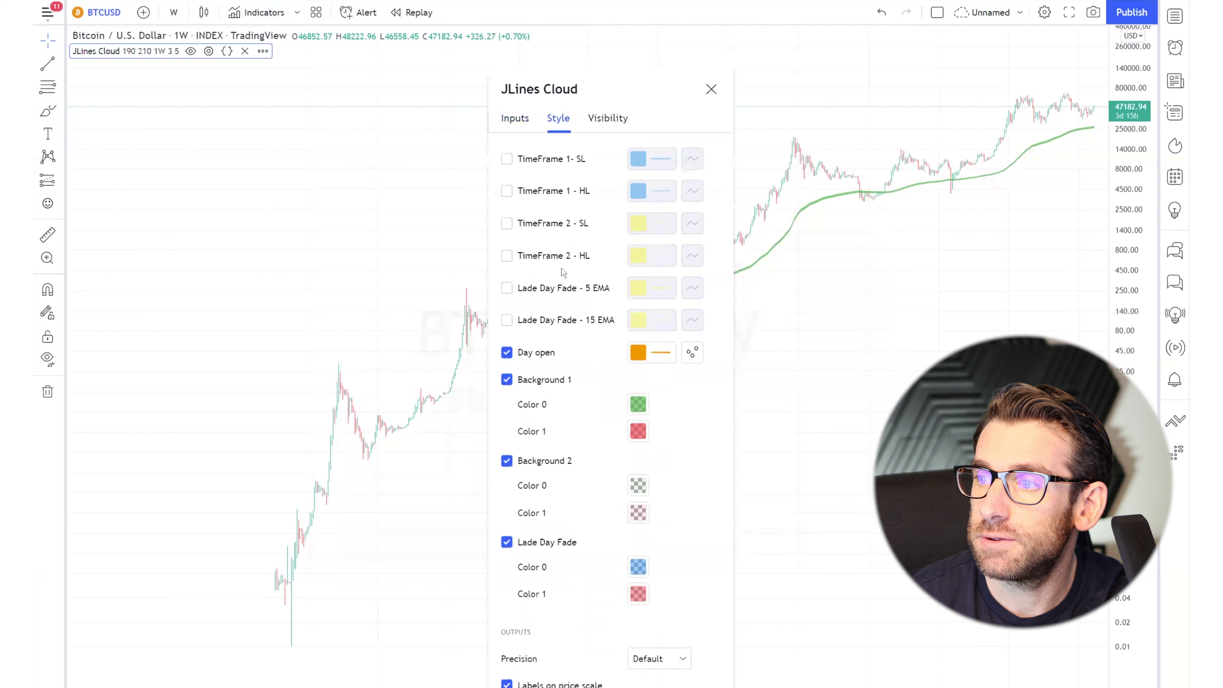
pyautogui.click(527, 463)
pyautogui.click(533, 542)
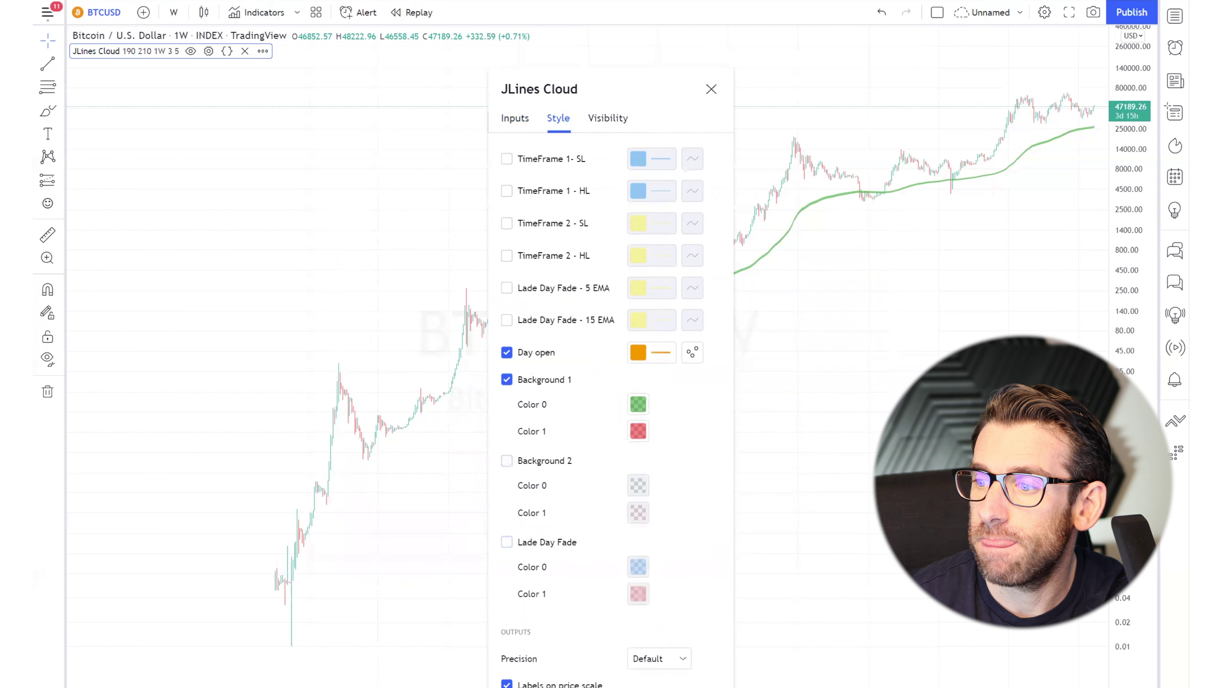
pyautogui.press('Escape')
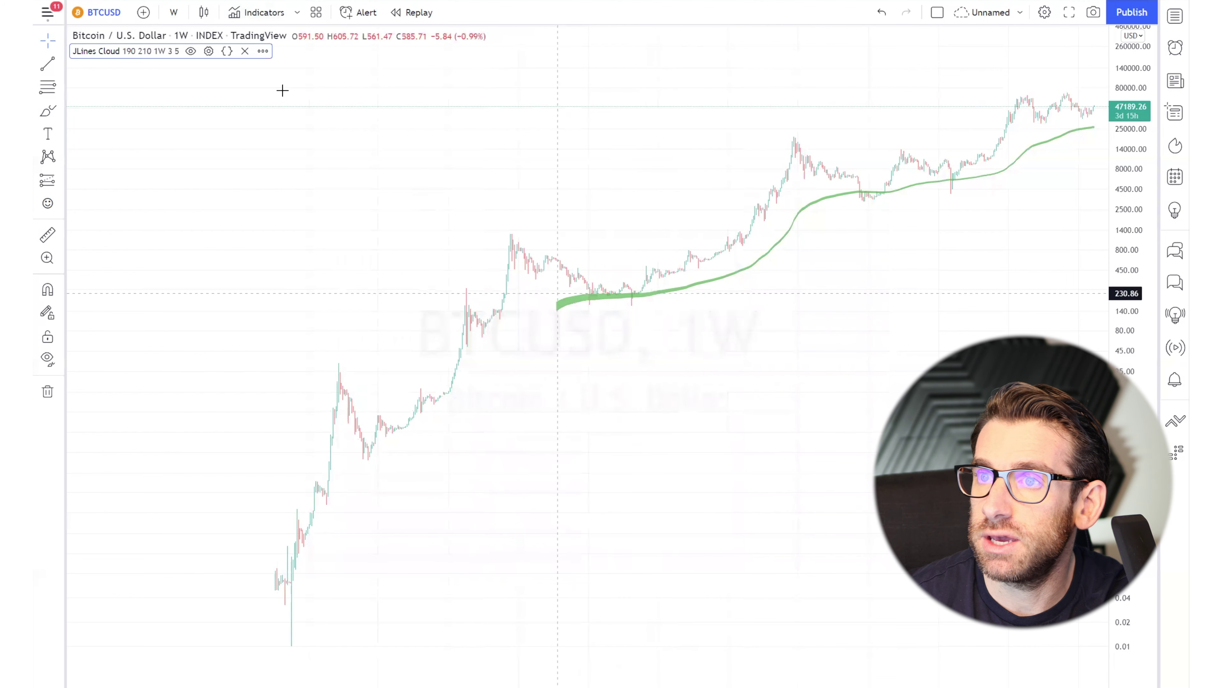
# - Copy the JLines Cloud indicator and paste a second copy onto the chart
pyautogui.click(263, 51)
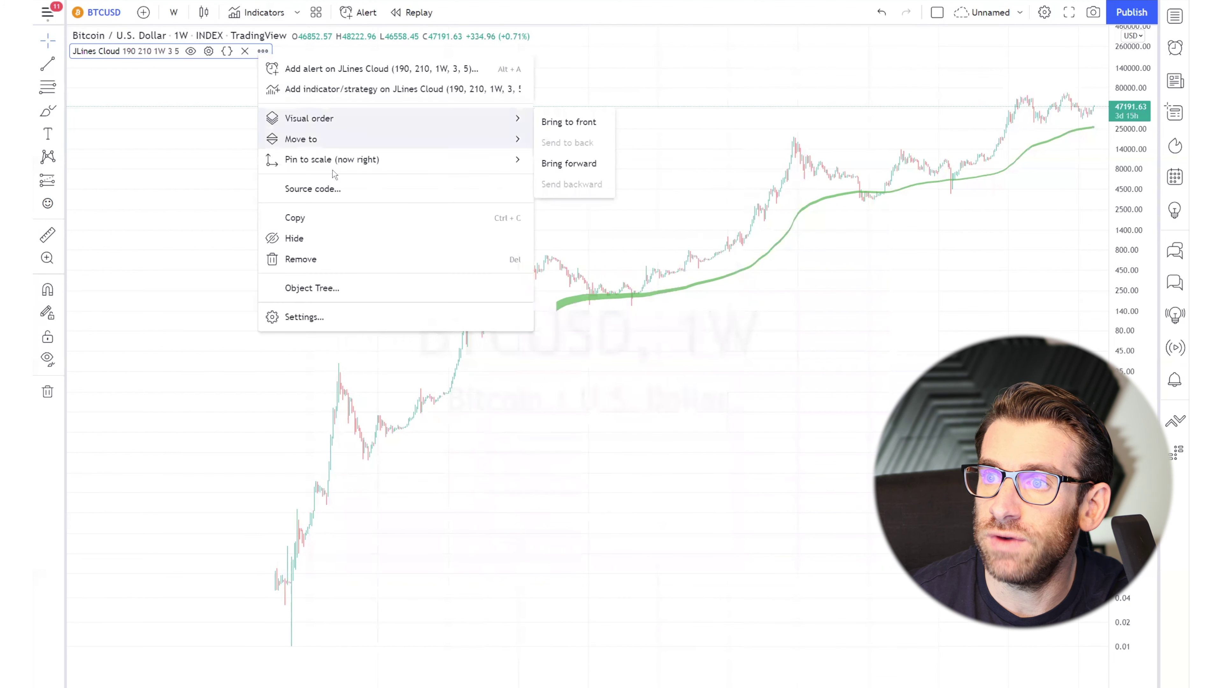
pyautogui.click(322, 211)
pyautogui.rightClick(223, 110)
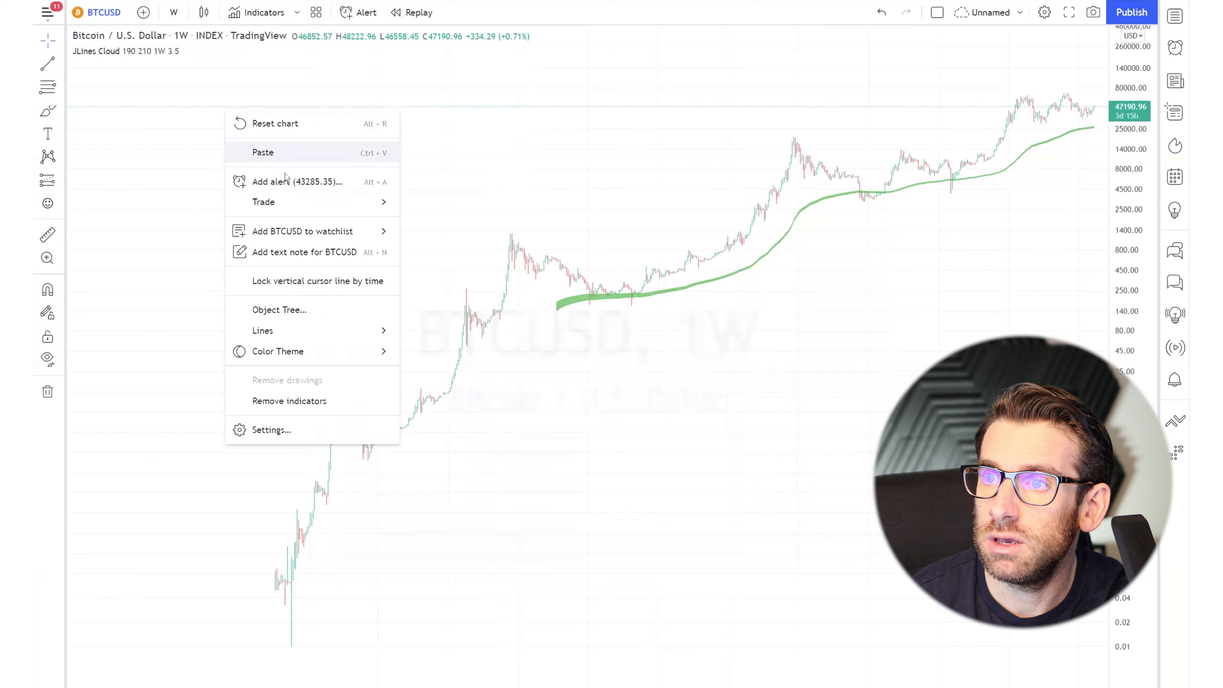
pyautogui.click(258, 149)
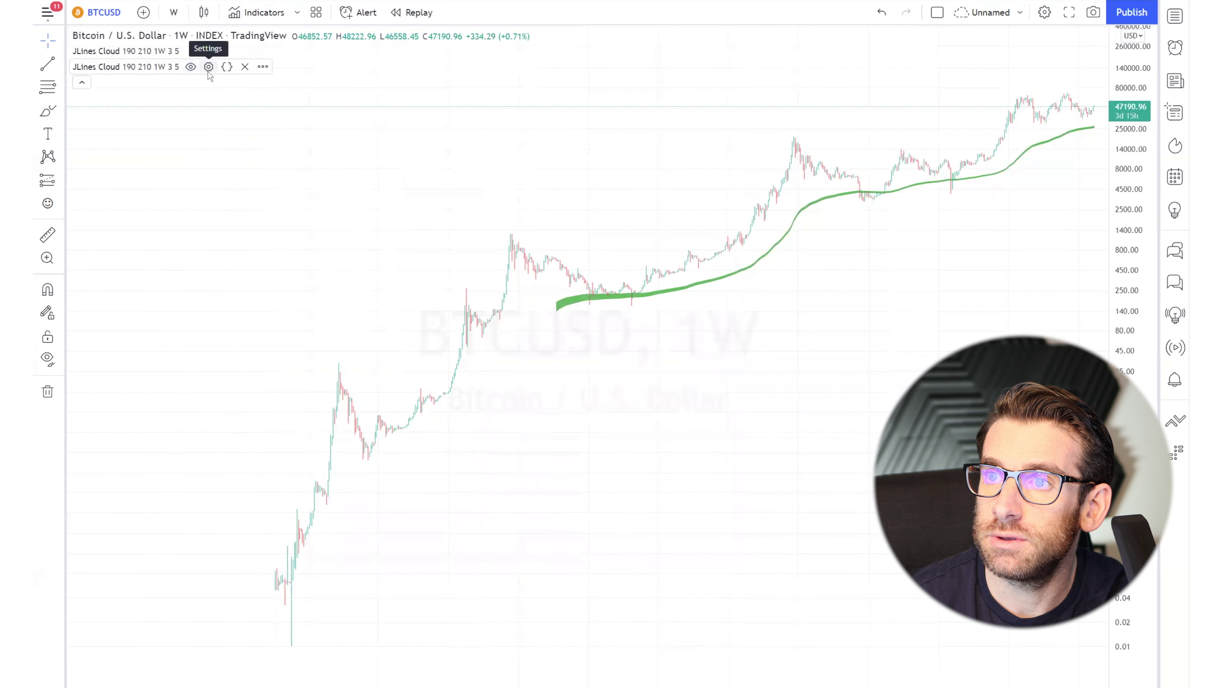
pyautogui.click(209, 67)
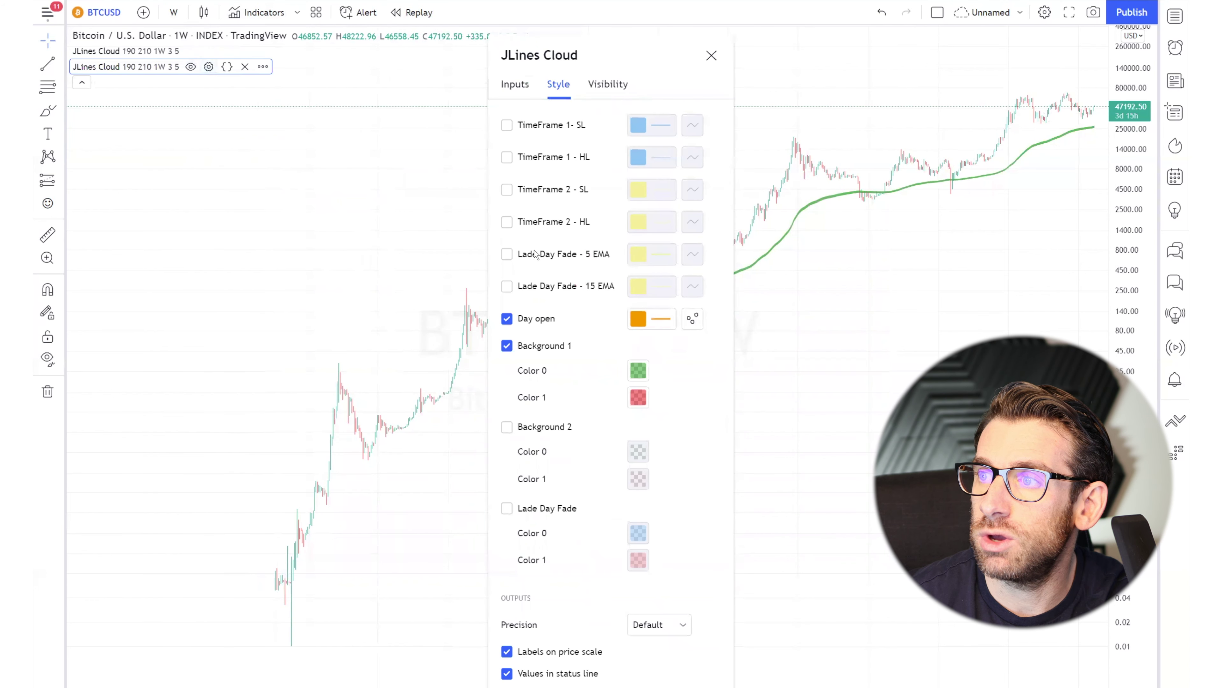
# - Set the copy's Smaller length to 72 and Higher length to 89, with 5/15 EMA turned off
pyautogui.click(505, 97)
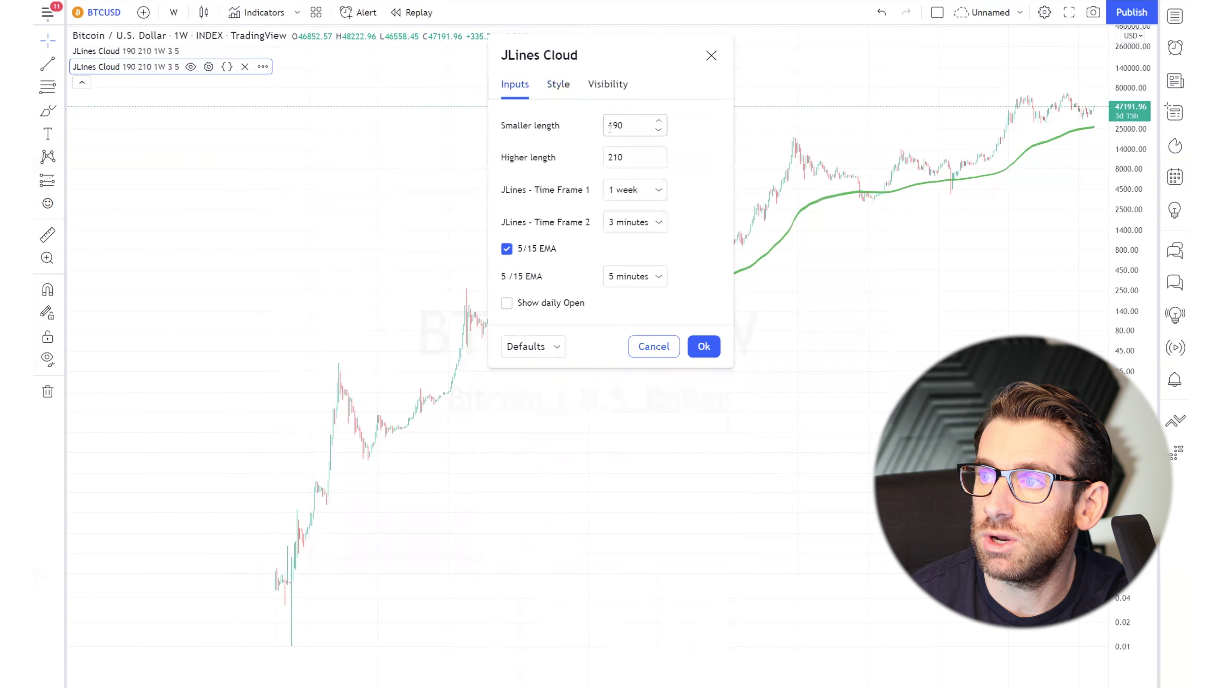
pyautogui.doubleClick(621, 125)
pyautogui.write('72')
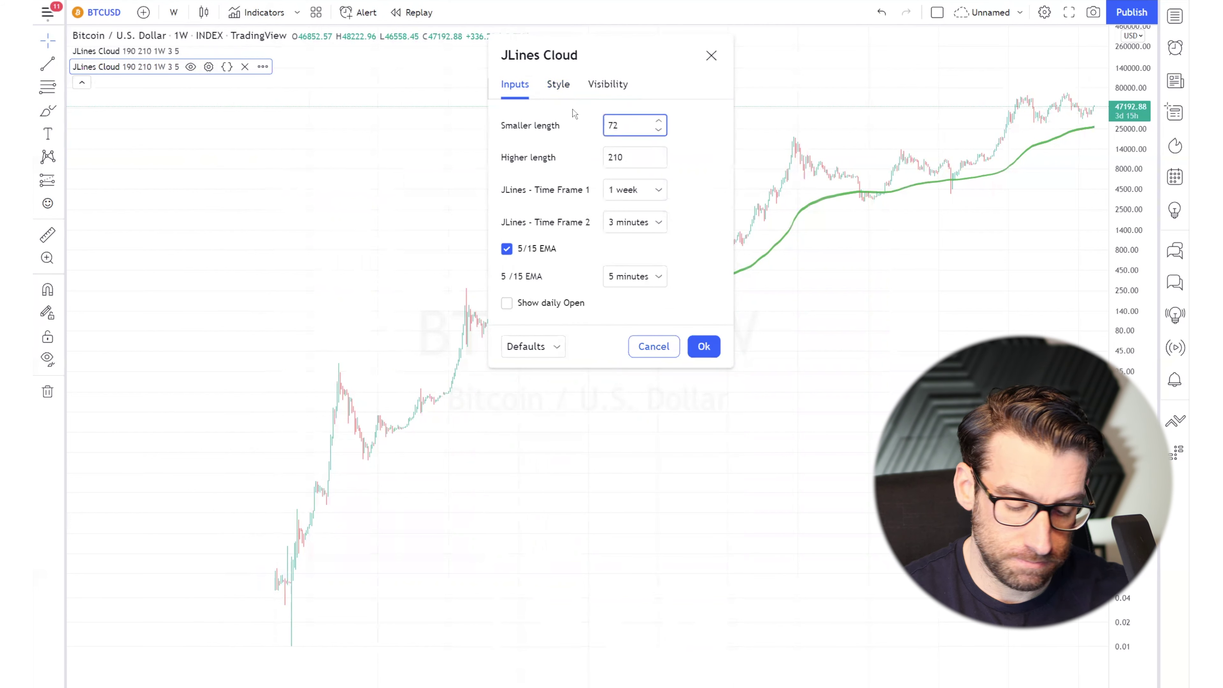
pyautogui.press('Tab')
pyautogui.write('89')
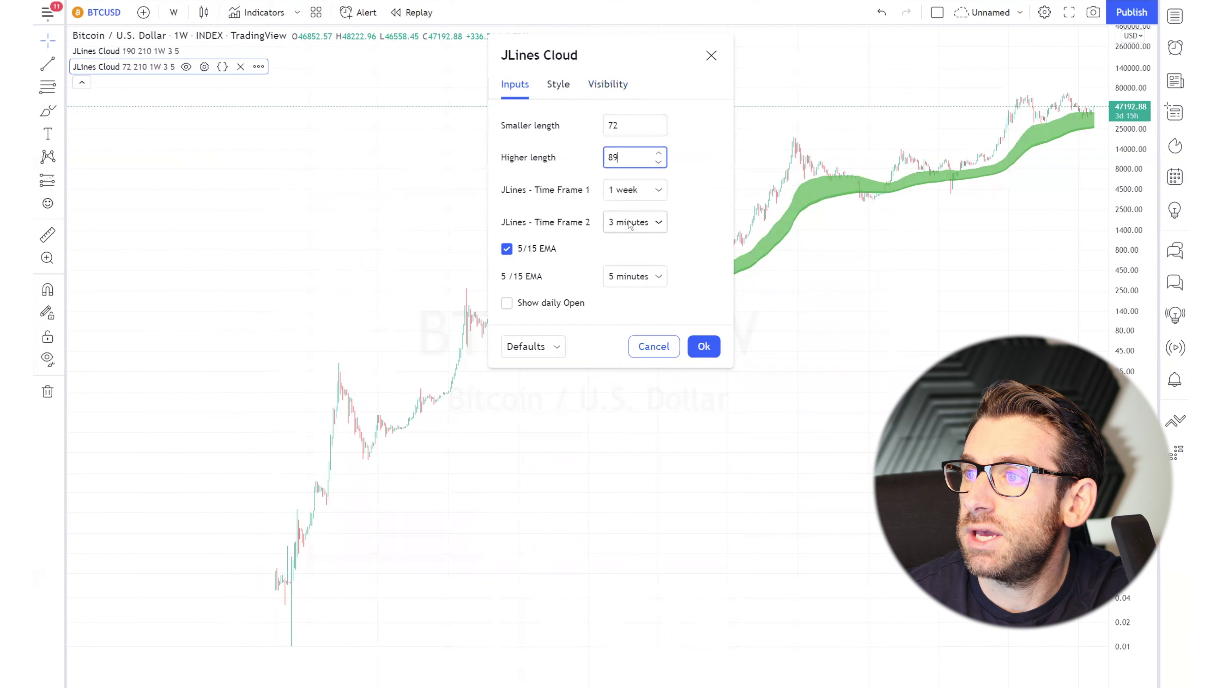
pyautogui.click(537, 249)
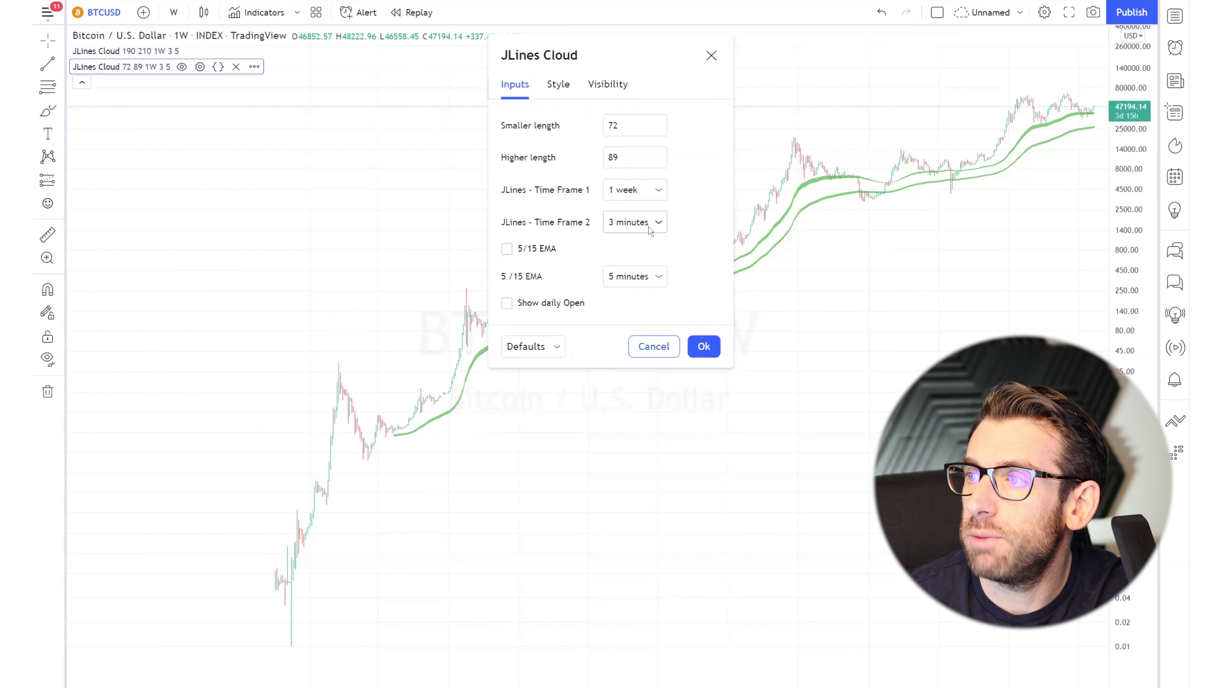
pyautogui.click(560, 95)
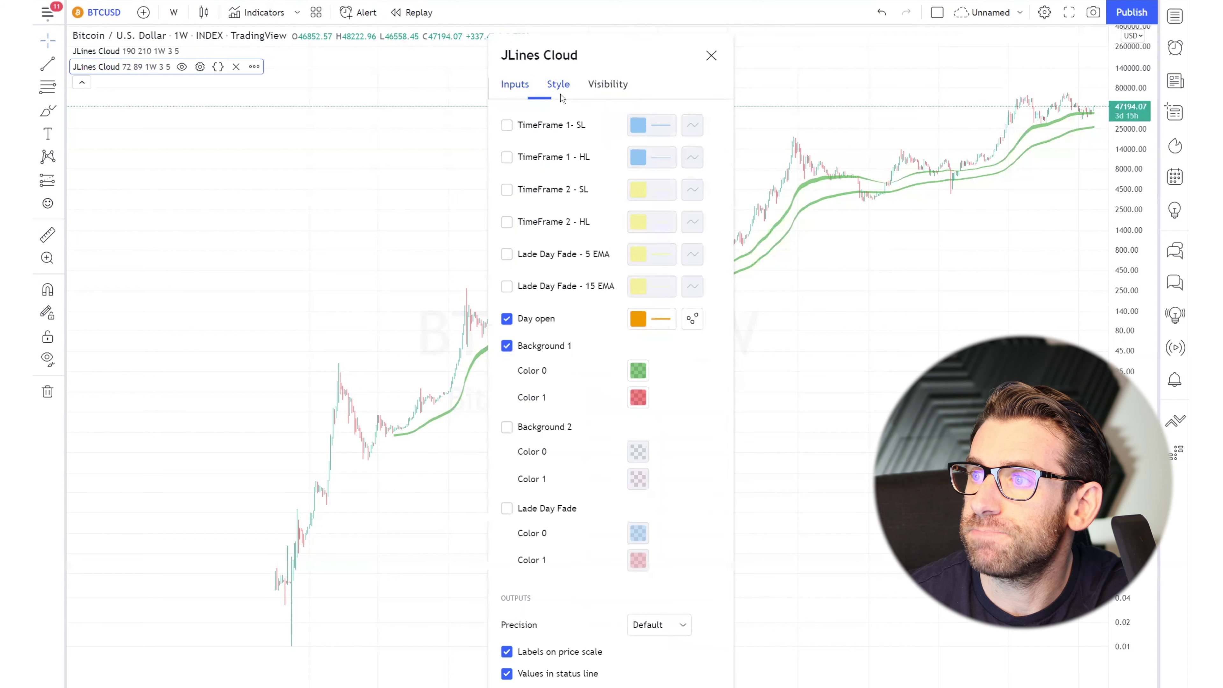
# - Change the second cloud's Background 1 Color 0 to gold and close its settings
pyautogui.click(638, 370)
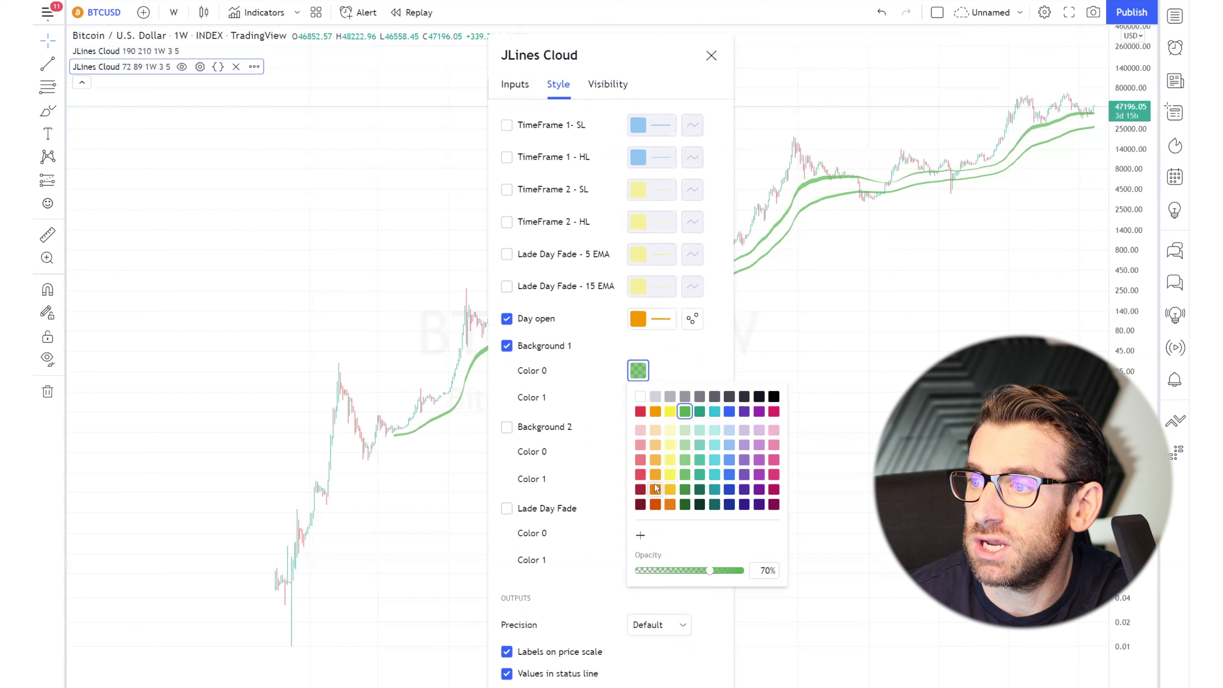
pyautogui.click(669, 485)
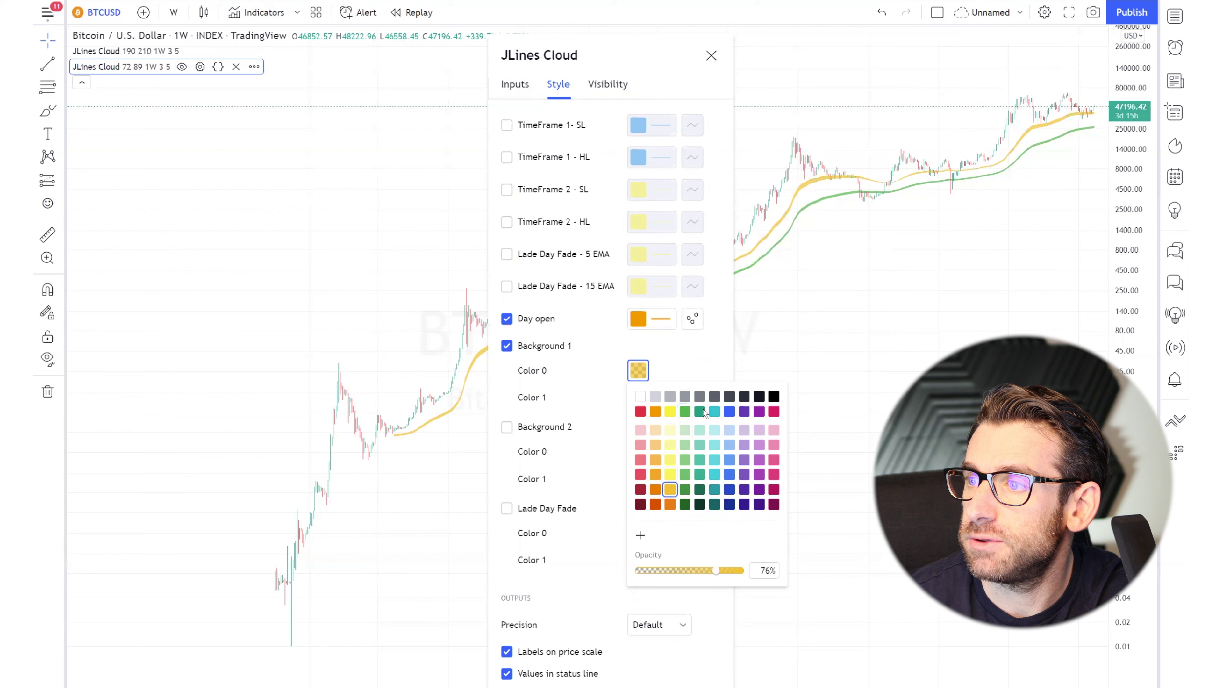
pyautogui.click(685, 378)
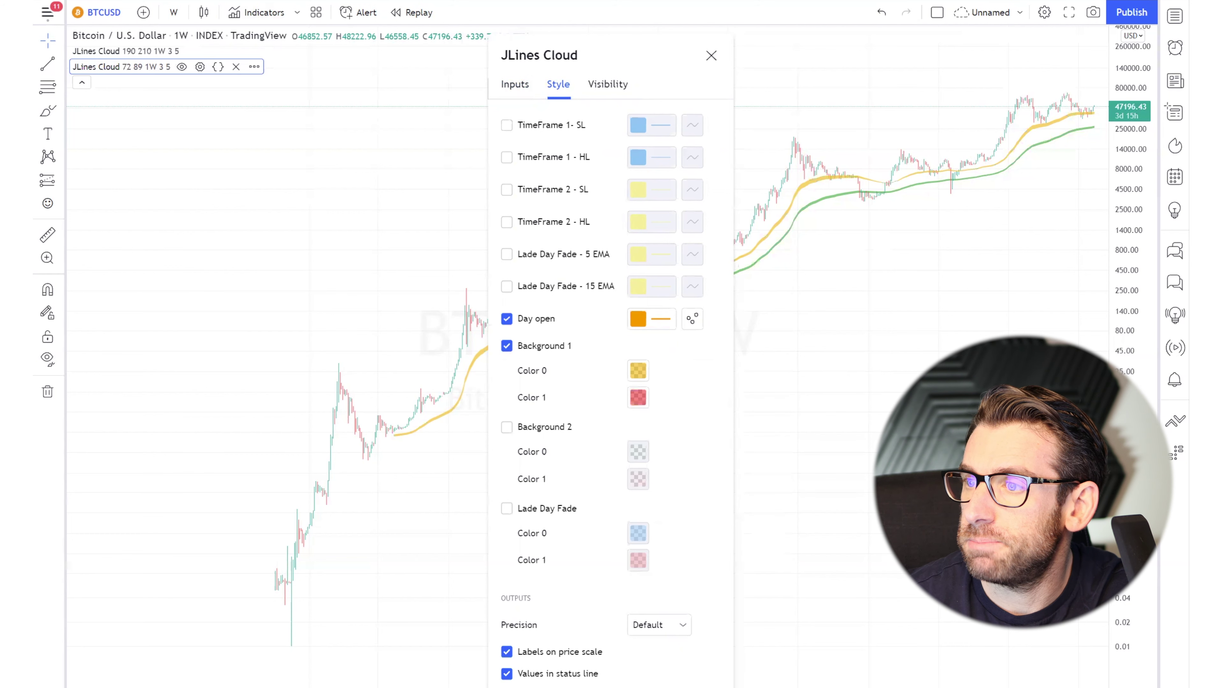
pyautogui.press('Escape')
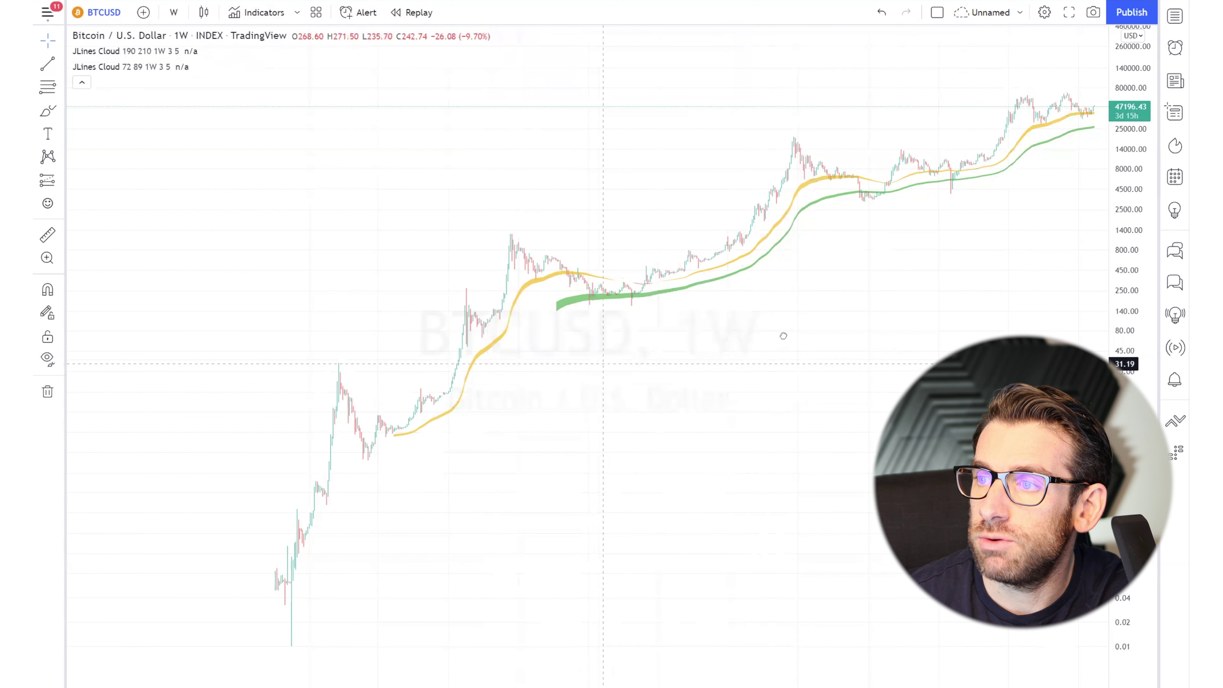
pyautogui.hscroll(-5, 783, 335)
pyautogui.hscroll(3, 704, 342)
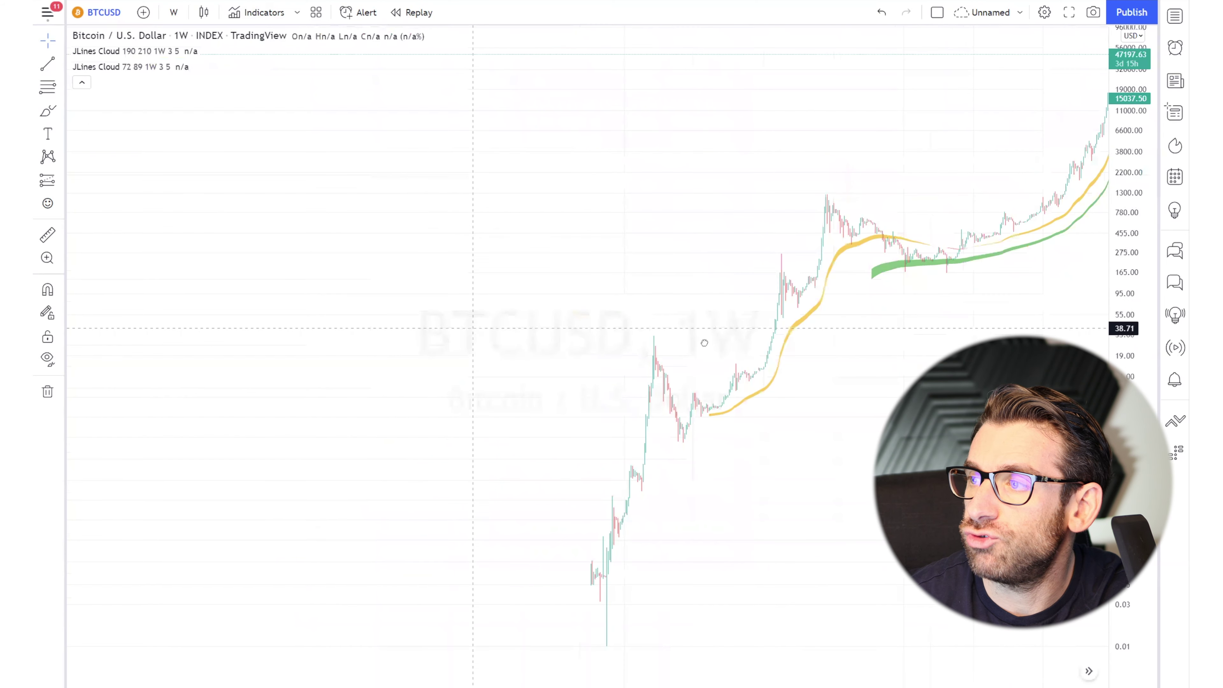
pyautogui.hscroll(3, 705, 343)
pyautogui.scroll(3, 626, 313)
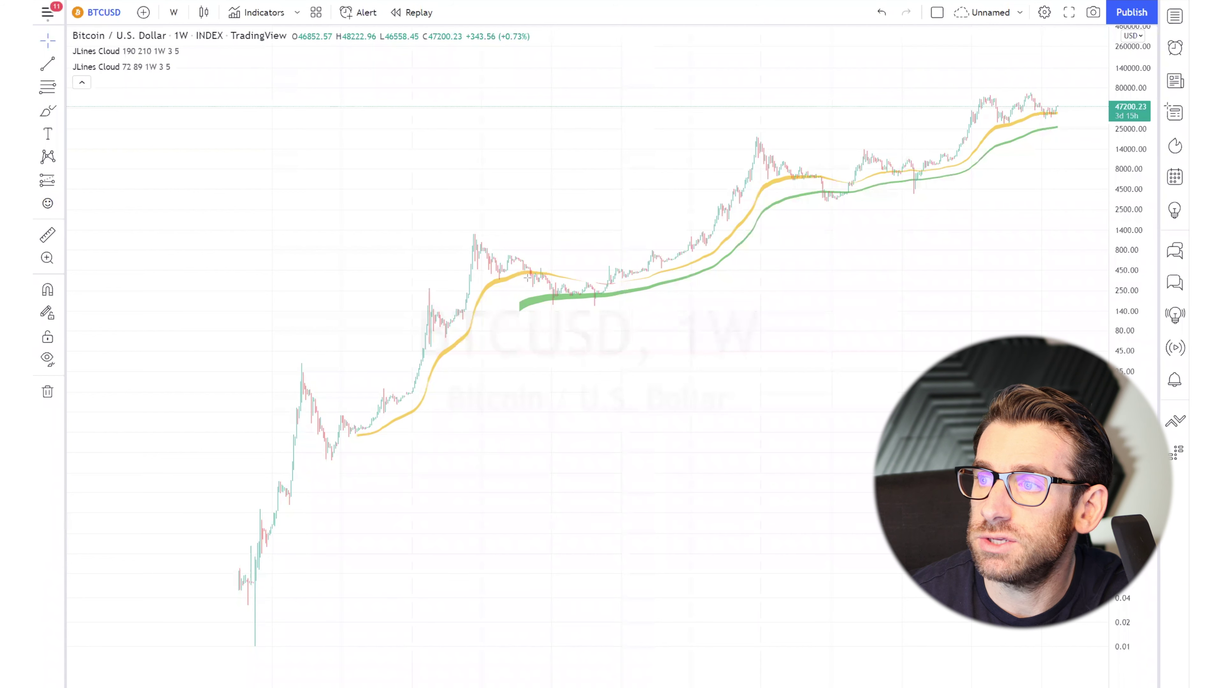
# - Frame three cycle ranges with black boxes and shade the three consolidations inside them grey
pyautogui.moveTo(528, 278); pyautogui.dragTo(614, 298)
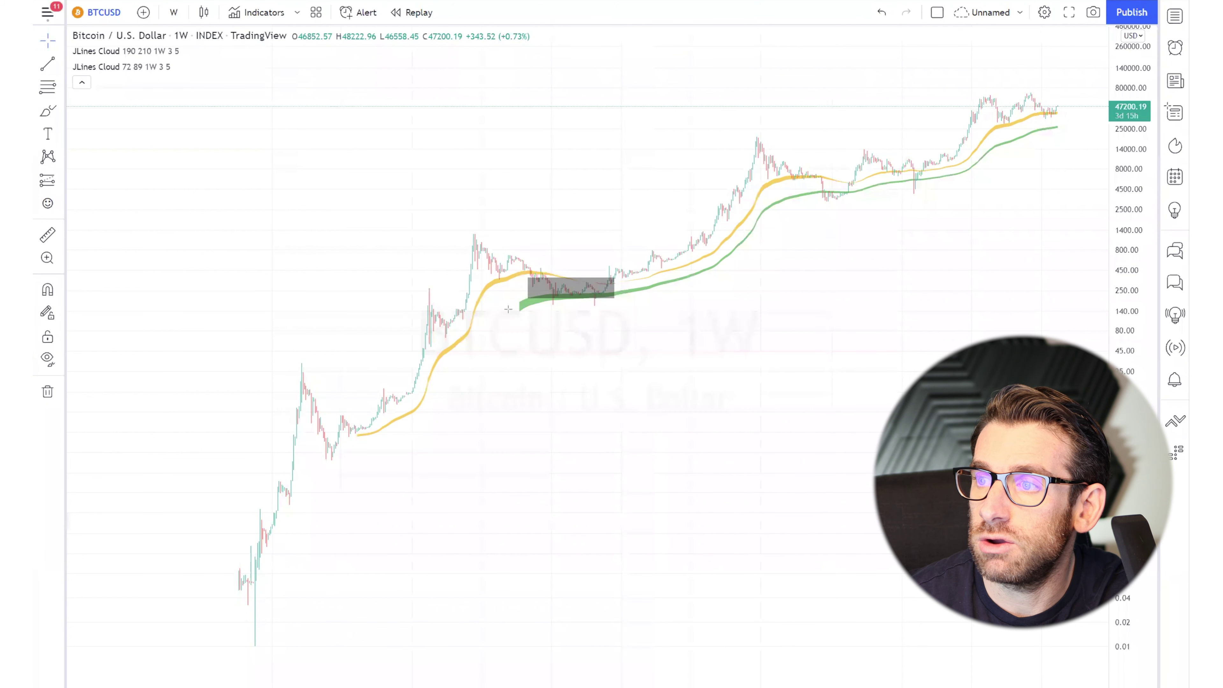
pyautogui.moveTo(508, 309); pyautogui.dragTo(688, 245)
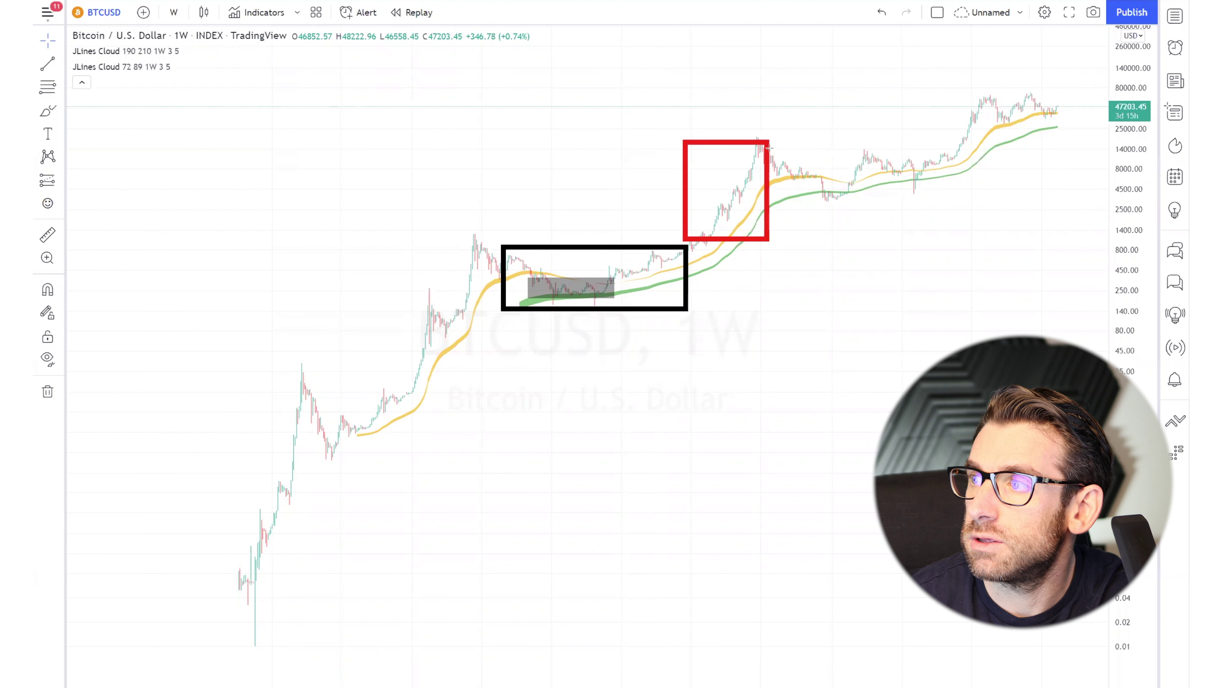
pyautogui.moveTo(769, 149)
pyautogui.mouseDown()
pyautogui.moveTo(961, 205)
pyautogui.moveTo(952, 204)
pyautogui.mouseUp()
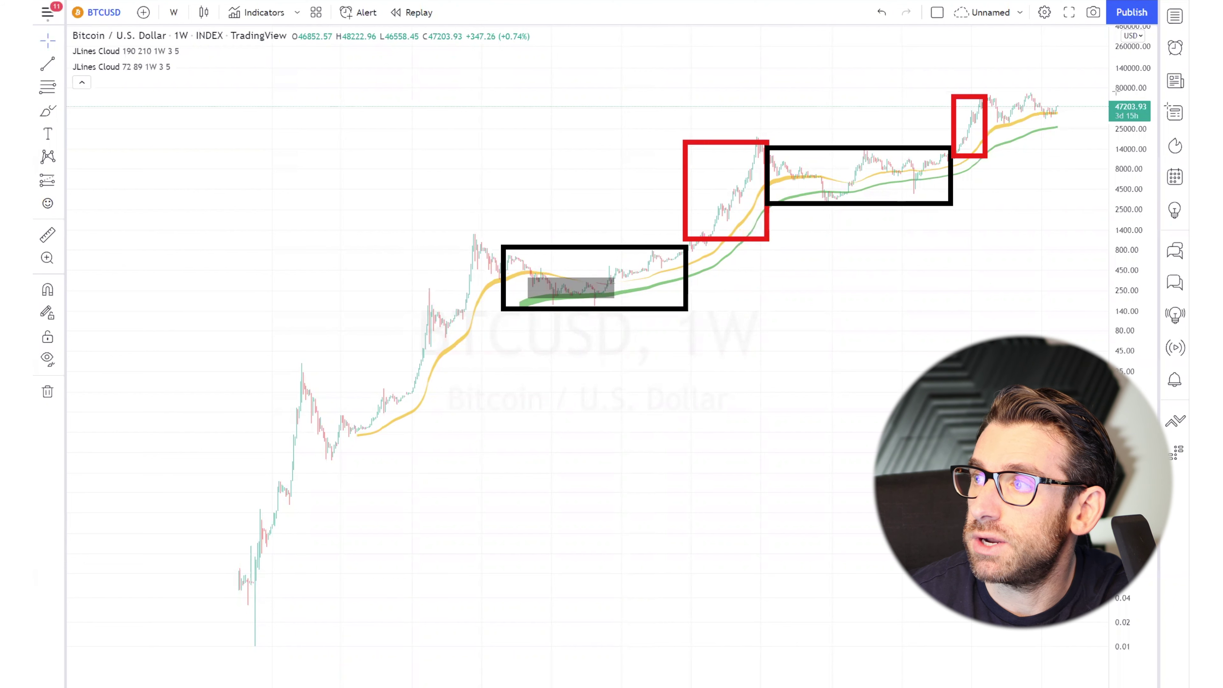
pyautogui.moveTo(985, 89); pyautogui.dragTo(1083, 141)
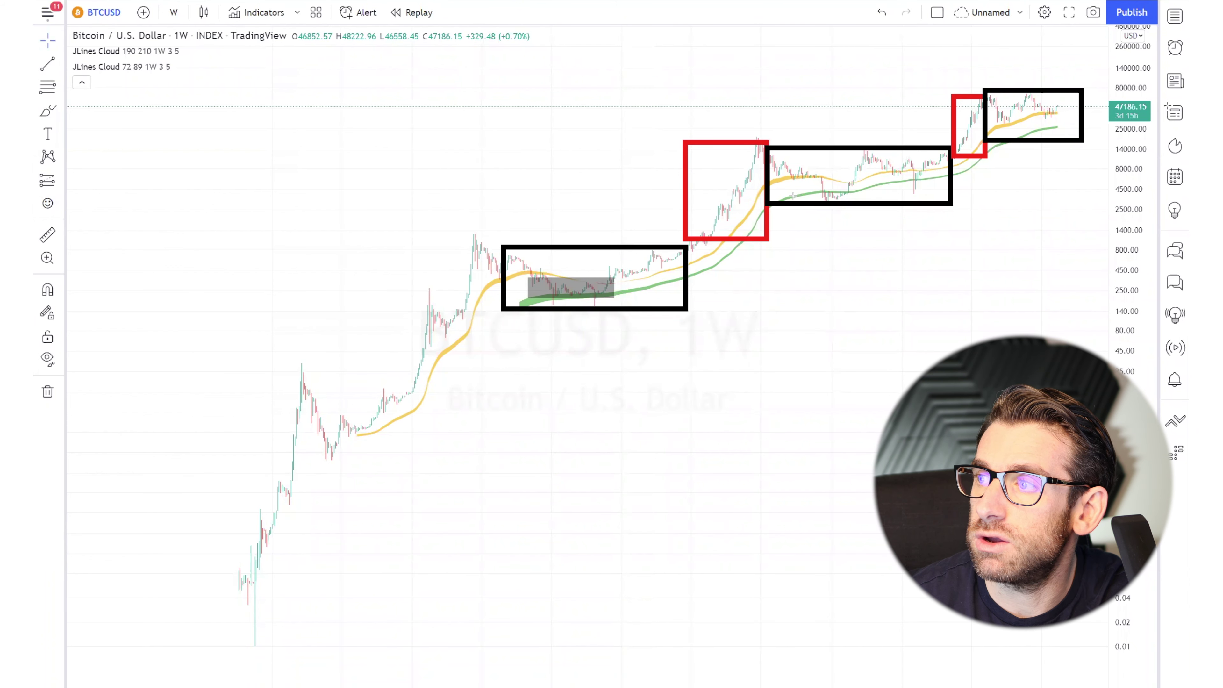
pyautogui.moveTo(793, 196); pyautogui.dragTo(910, 170)
pyautogui.moveTo(1042, 128); pyautogui.dragTo(1087, 114)
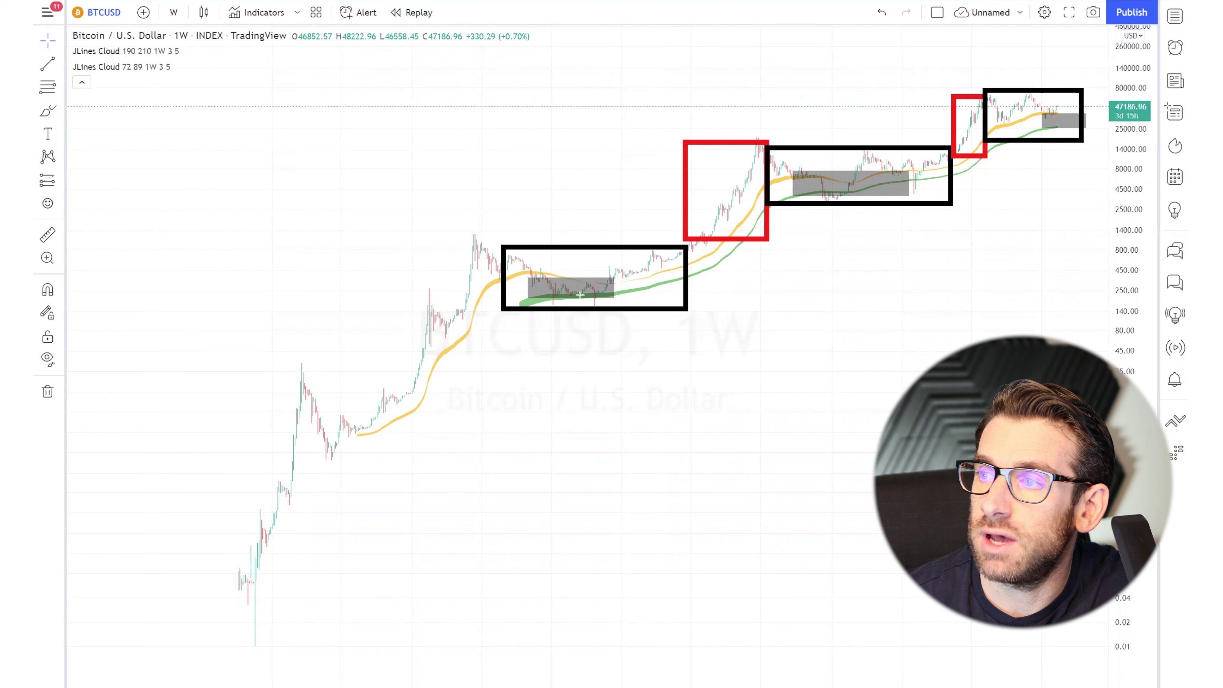
# - Add dark grey highlights inside the lower-left, middle and upper-right black boxes, then show the chart intervals list
pyautogui.moveTo(543, 278); pyautogui.dragTo(630, 292)
pyautogui.moveTo(809, 176); pyautogui.dragTo(910, 202)
pyautogui.moveTo(1024, 114); pyautogui.dragTo(1080, 126)
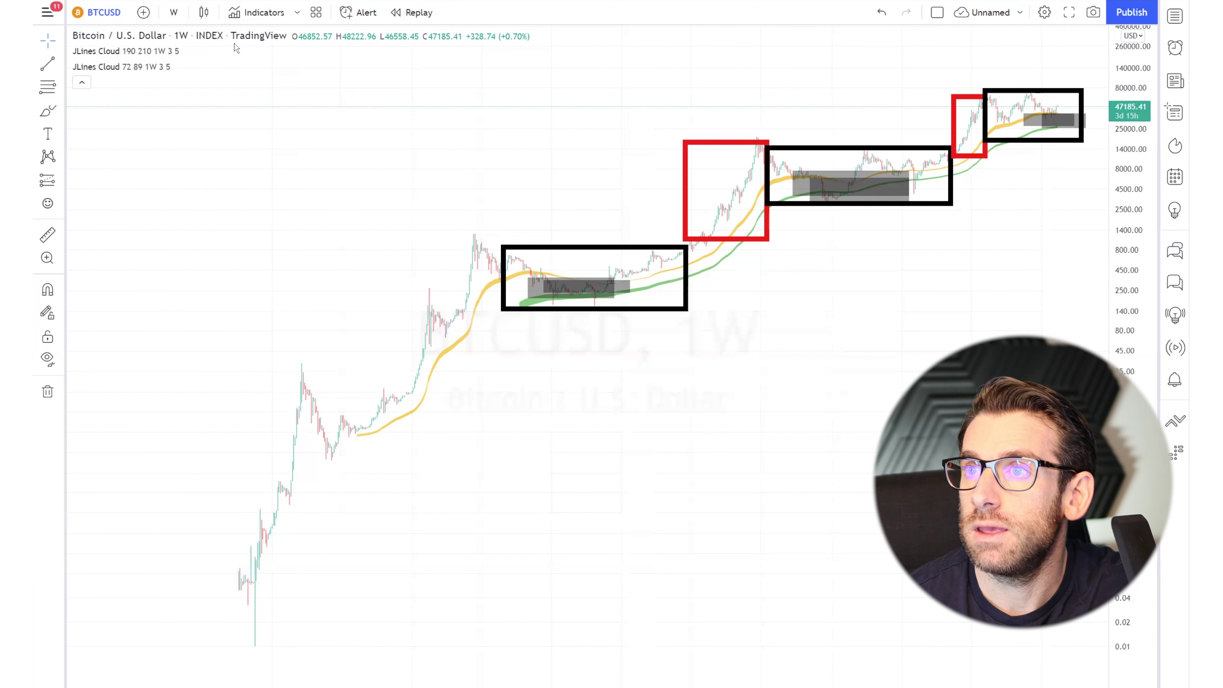
pyautogui.moveTo(167, 54)
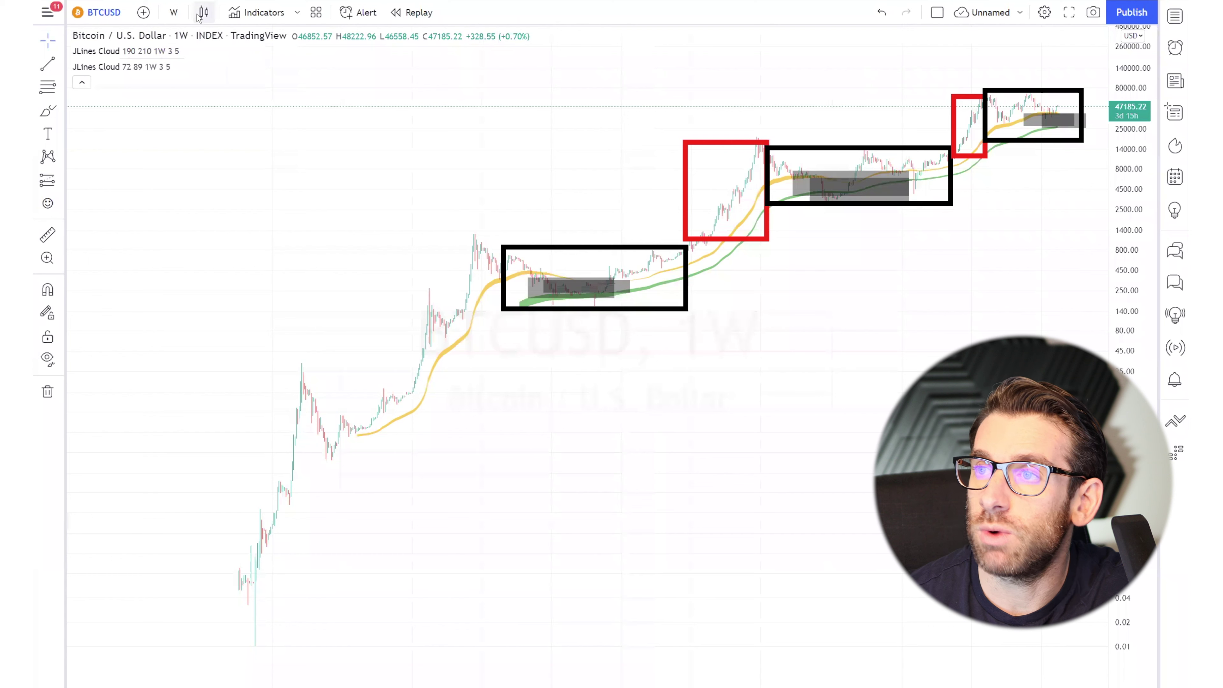
pyautogui.click(174, 12)
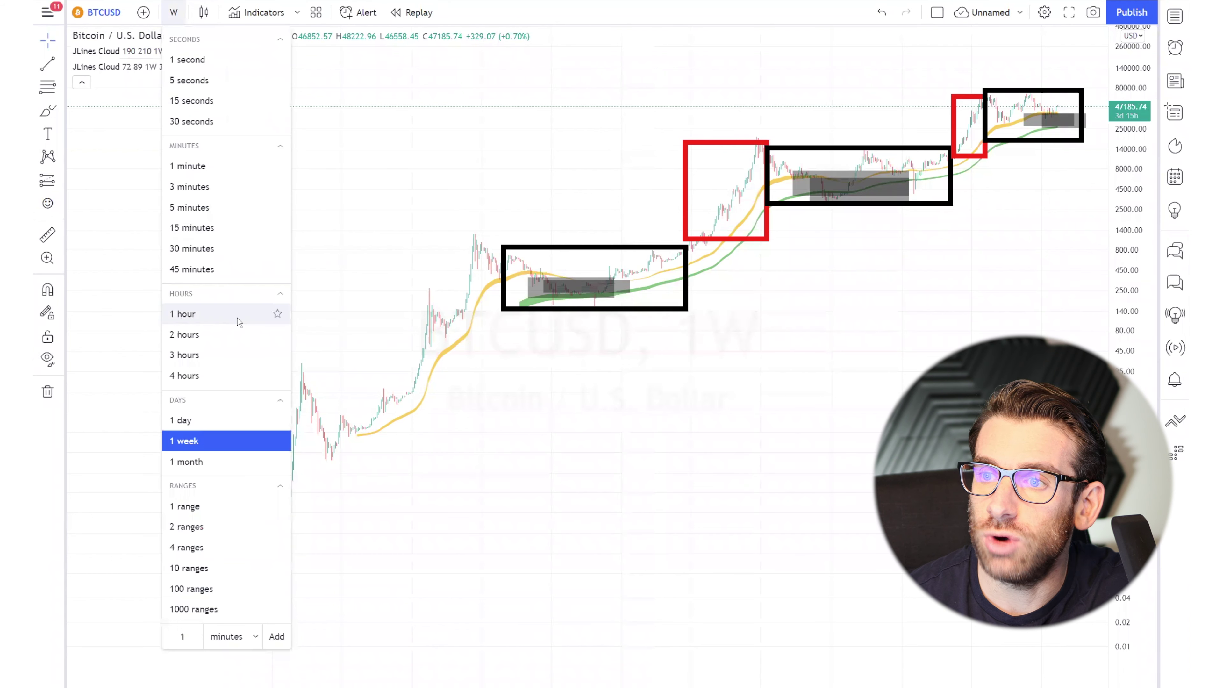